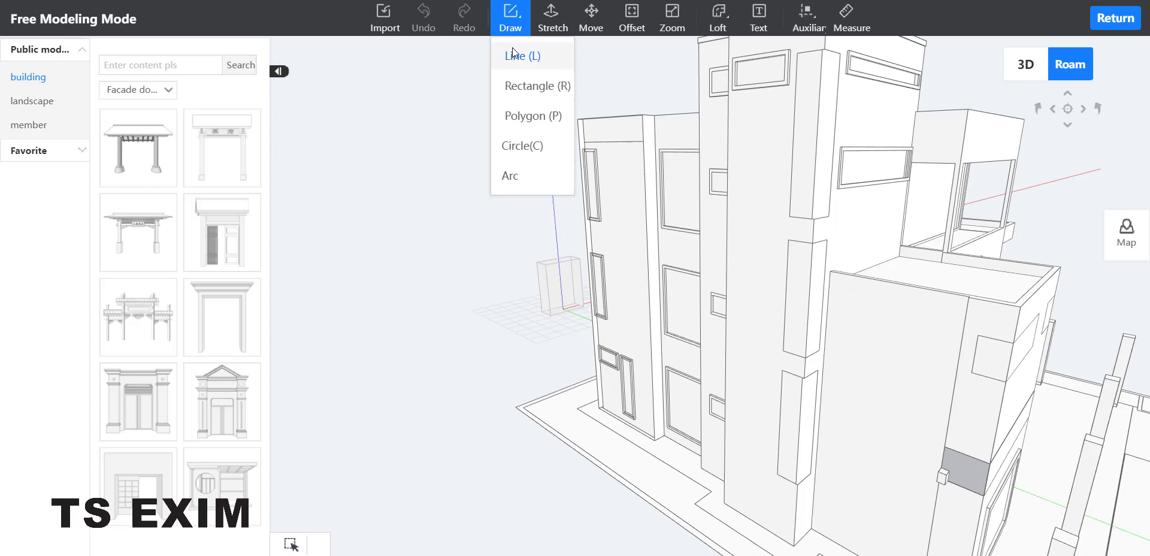
Outline the front face of the tower's uppermost corner panel with connected lines through its four corner points.
click(512, 49)
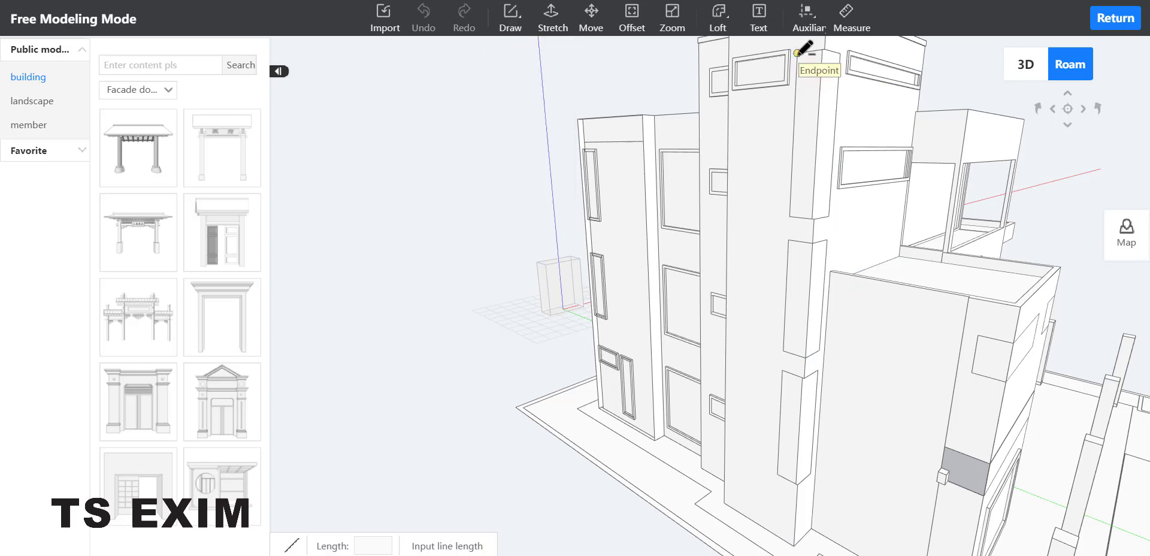
click(796, 52)
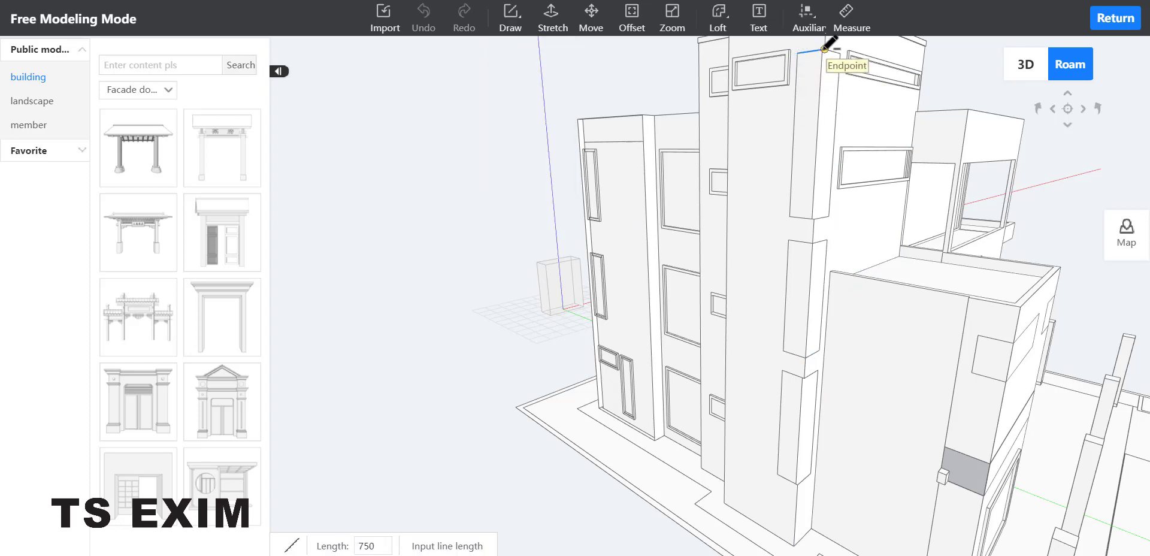
click(824, 49)
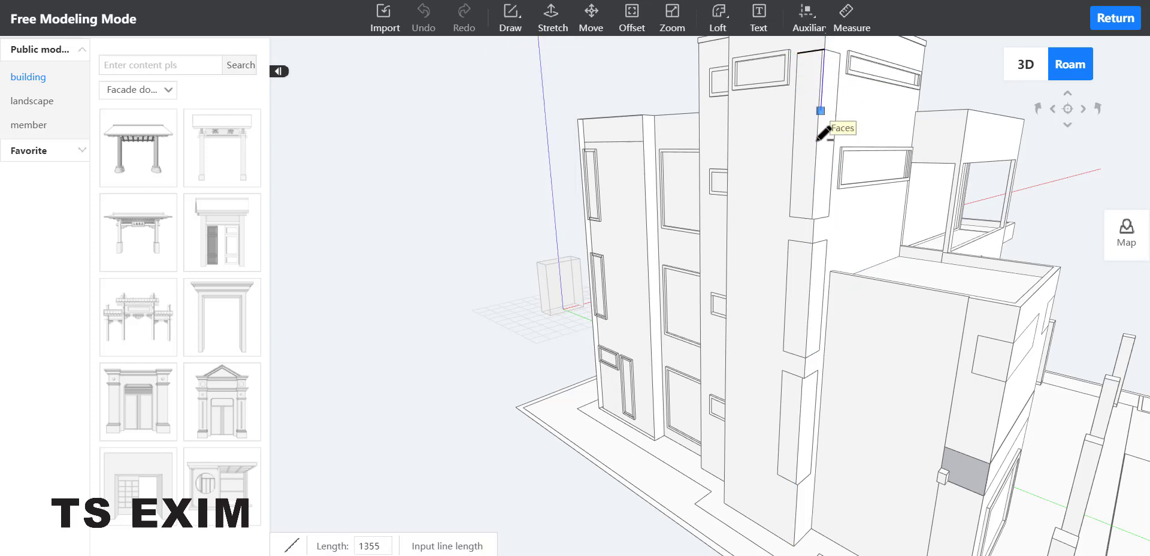
click(813, 219)
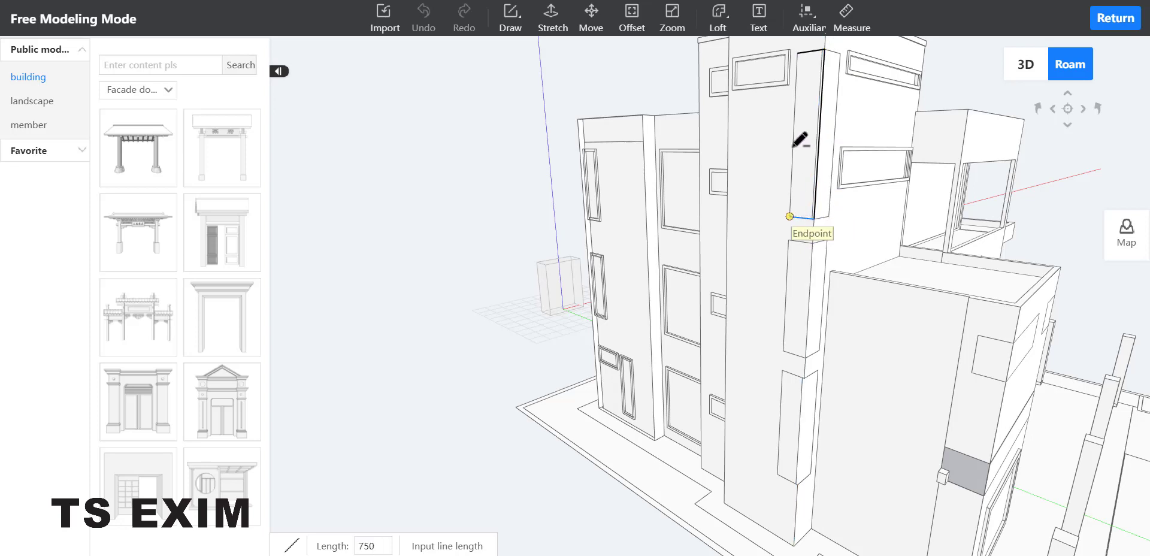
click(789, 216)
click(797, 53)
key(Escape)
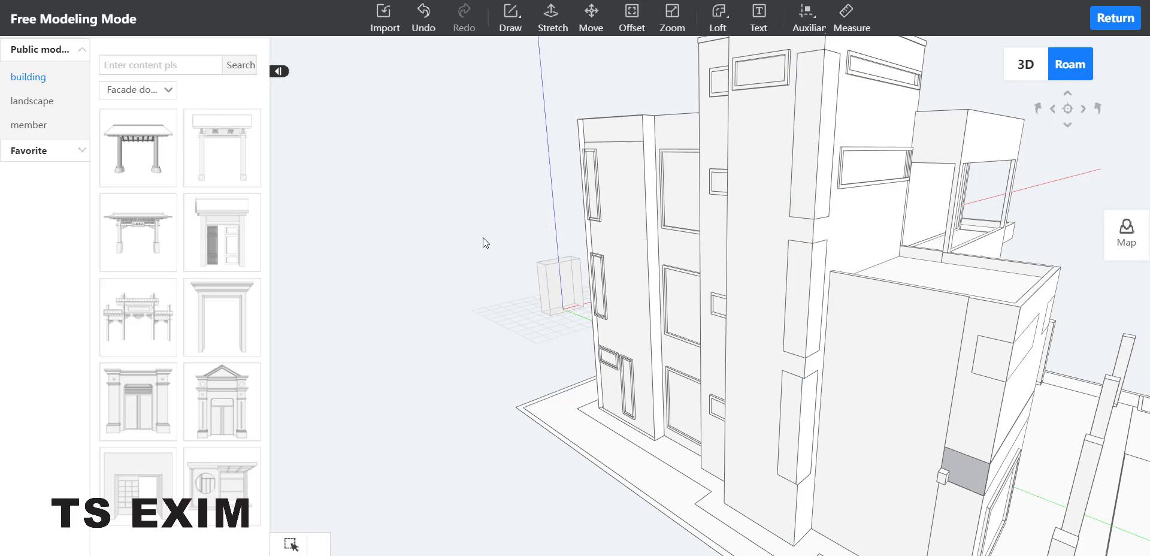
Draw a 750 by 3603 rectangle over the front face of the tower's lowest corner panel.
scroll(681, 326, down, 1)
key(q)
key(e)
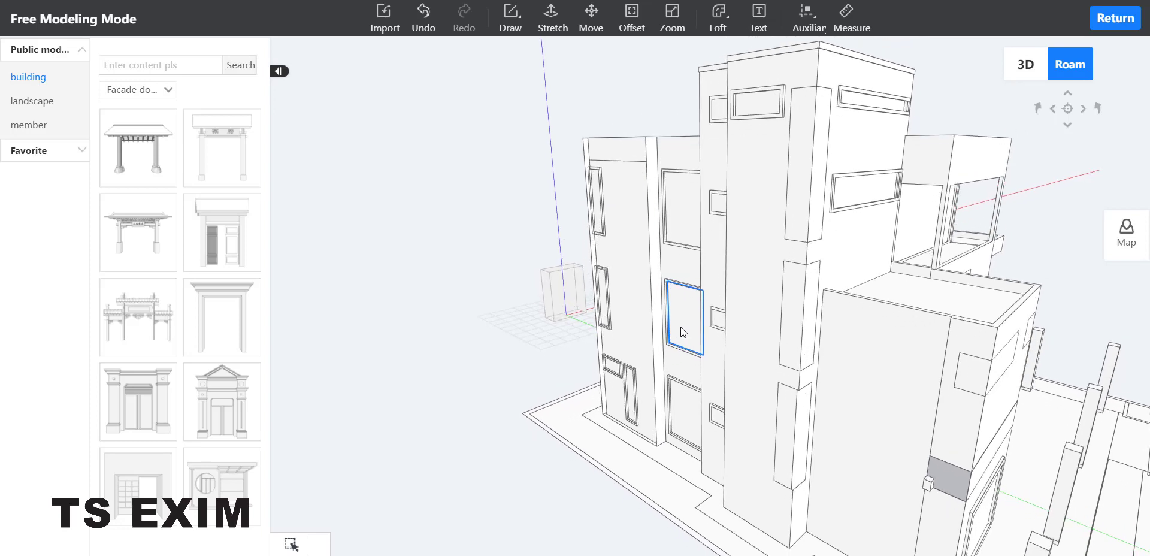
key(e)
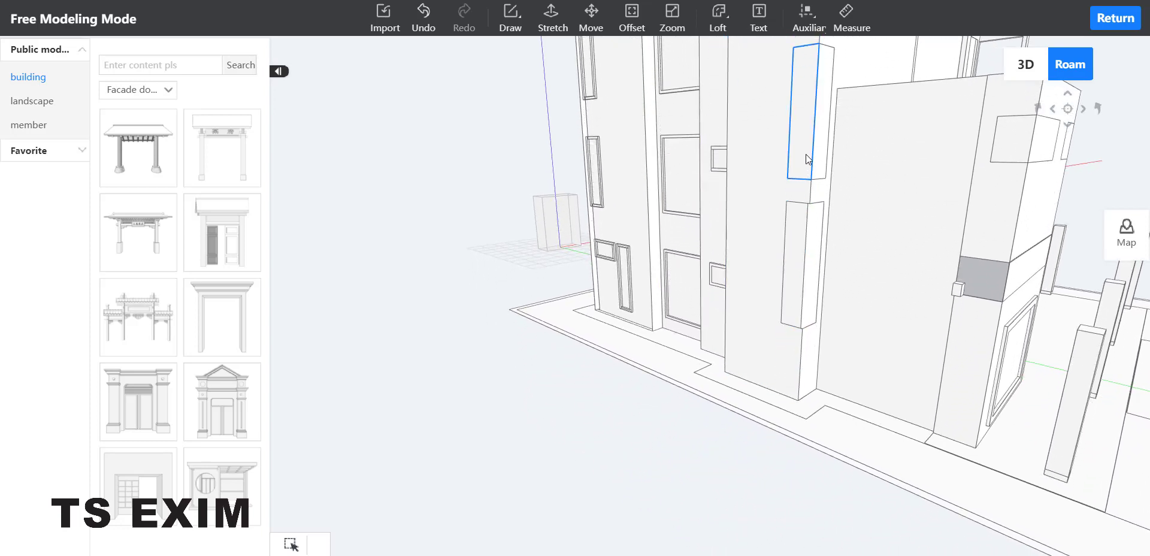
click(511, 18)
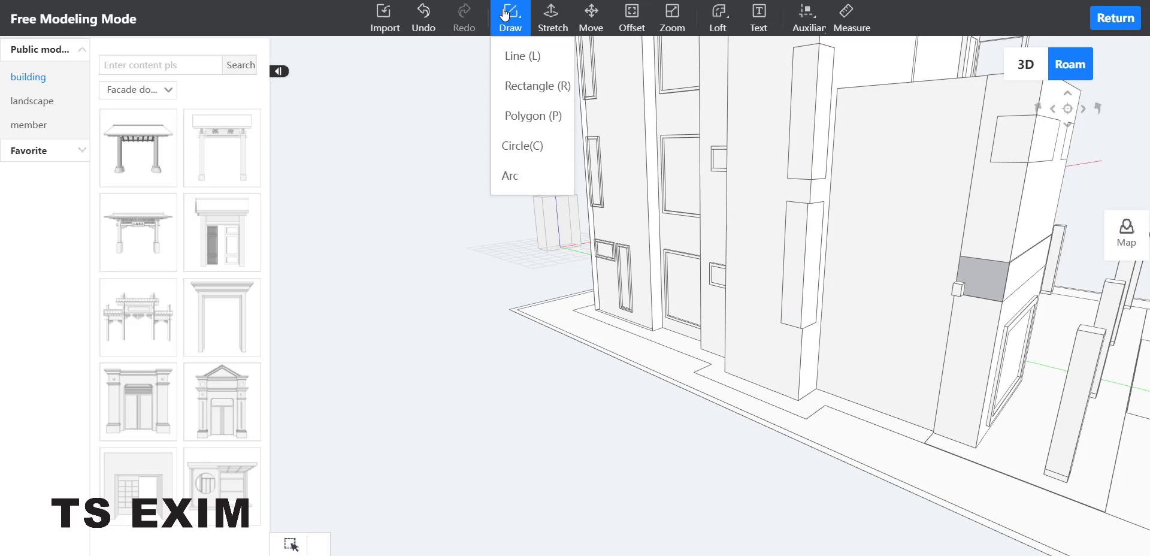
click(531, 85)
key(w)
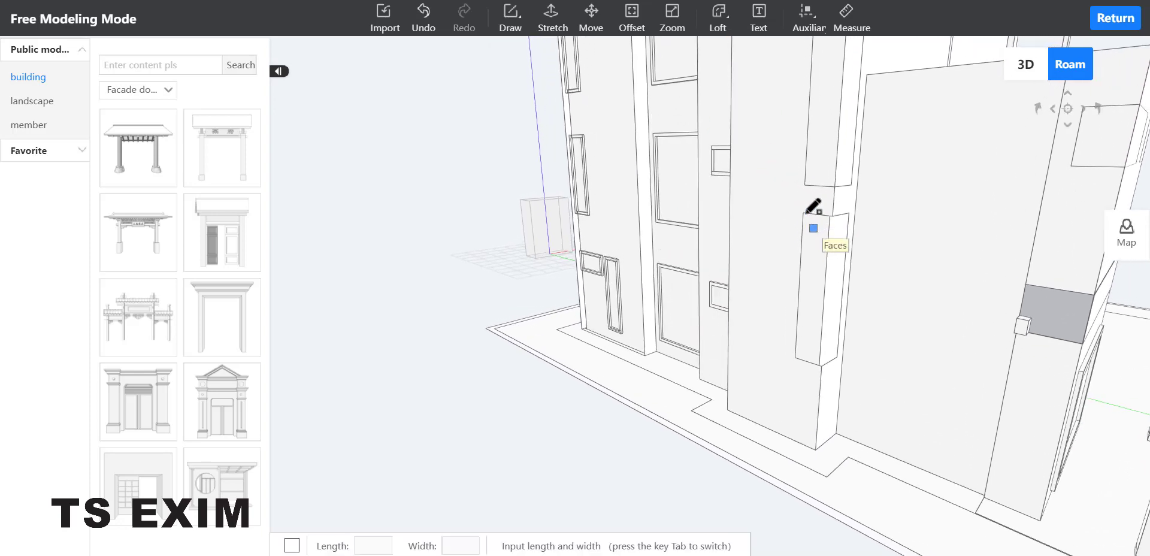
click(822, 366)
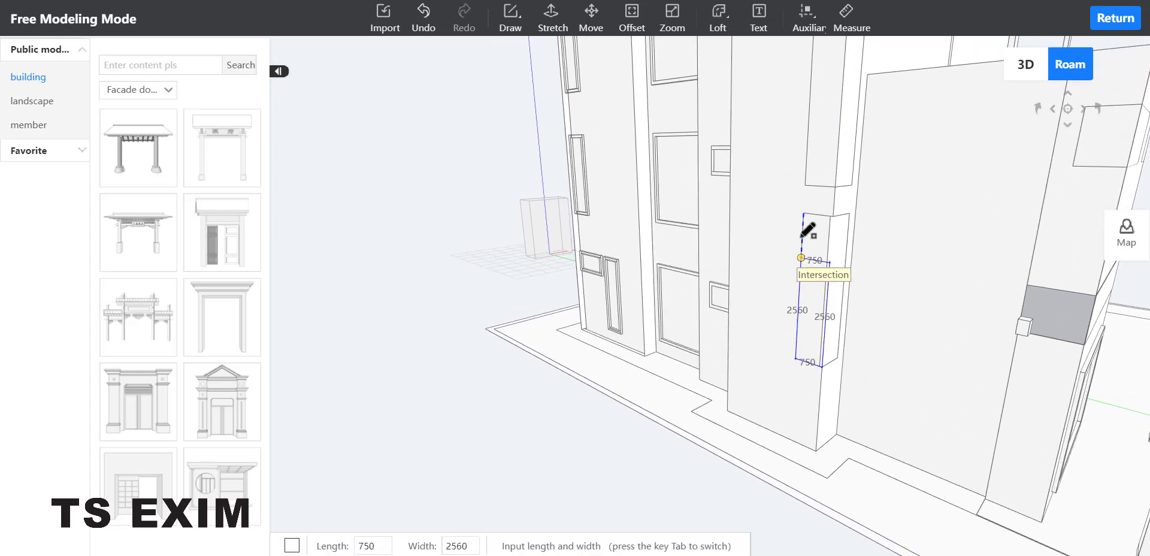
click(803, 212)
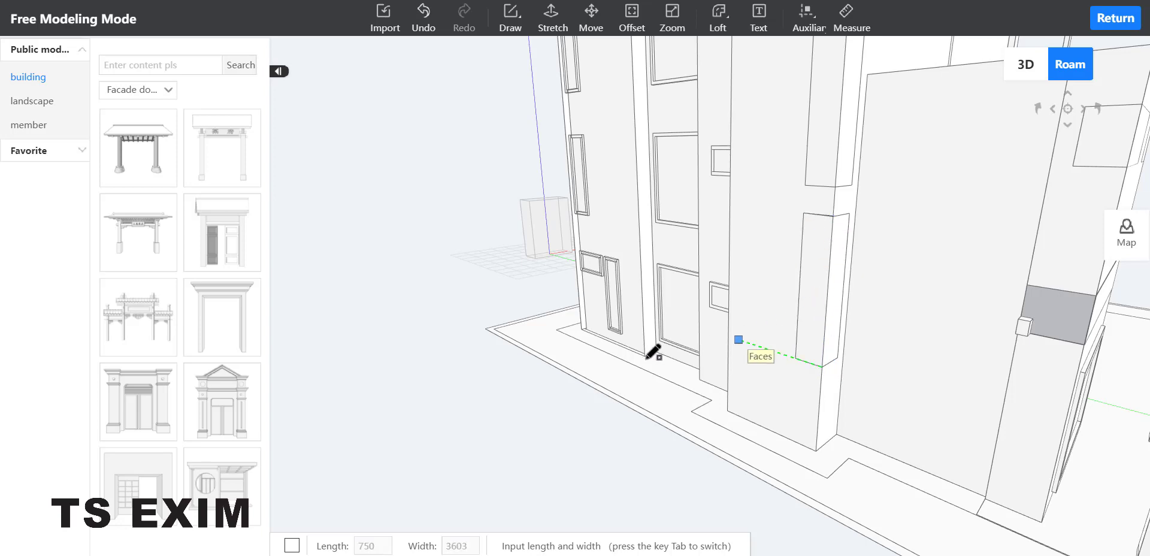
scroll(566, 387, down, 1)
key(Escape)
scroll(561, 376, down, 1)
scroll(560, 376, down, 2)
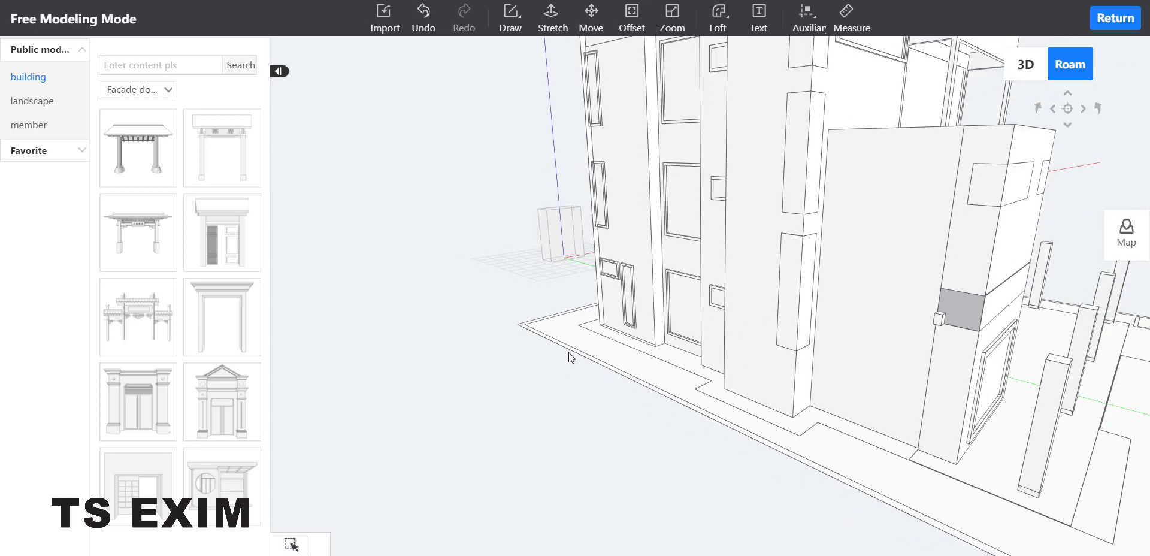
Leave free modeling and open the building in the Winter Garden custom design editor.
click(1075, 64)
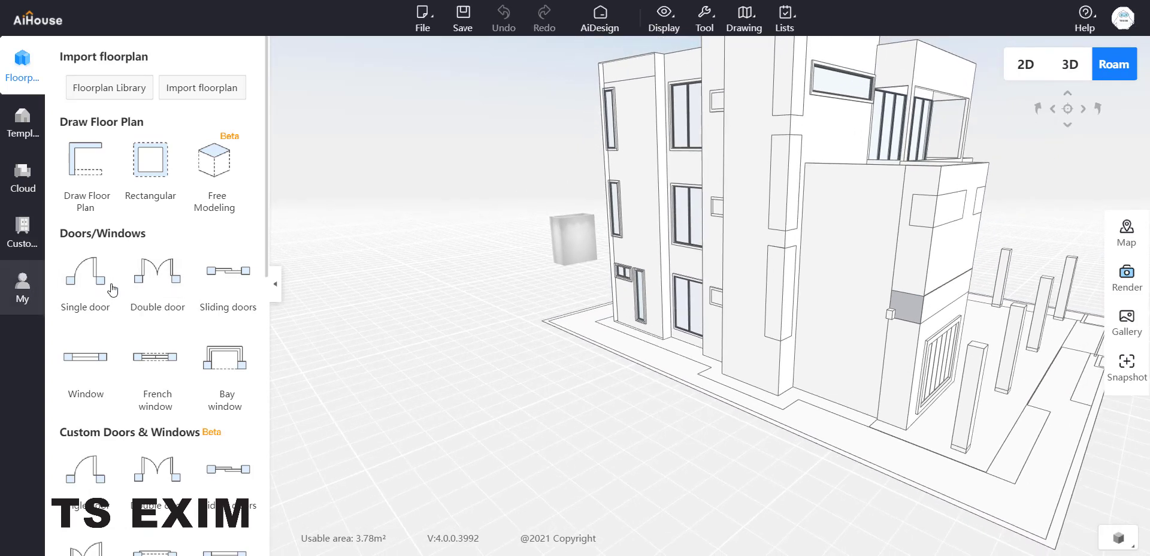
scroll(112, 290, down, 5)
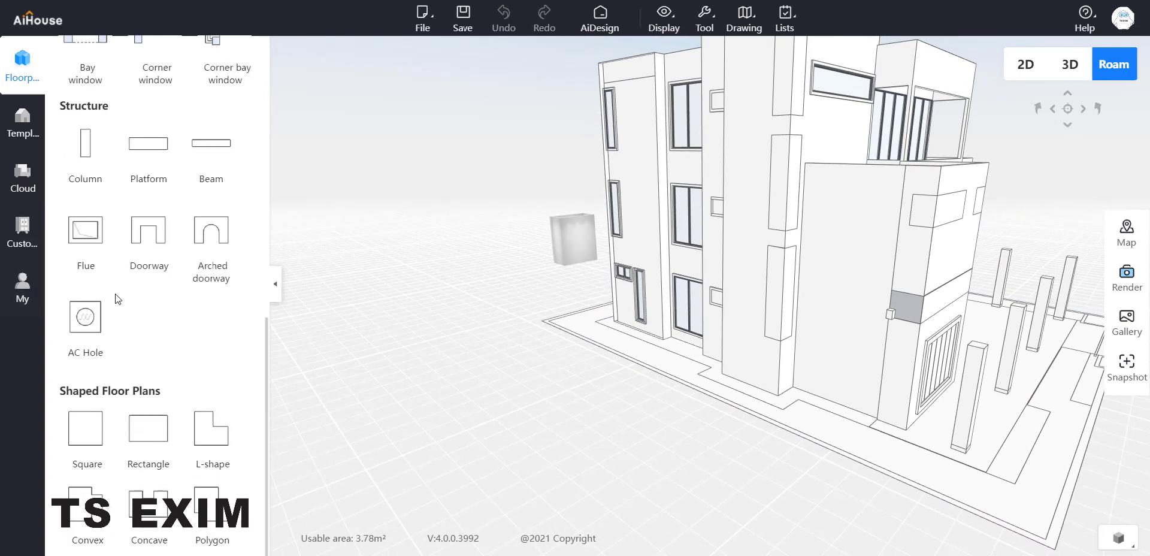
click(21, 240)
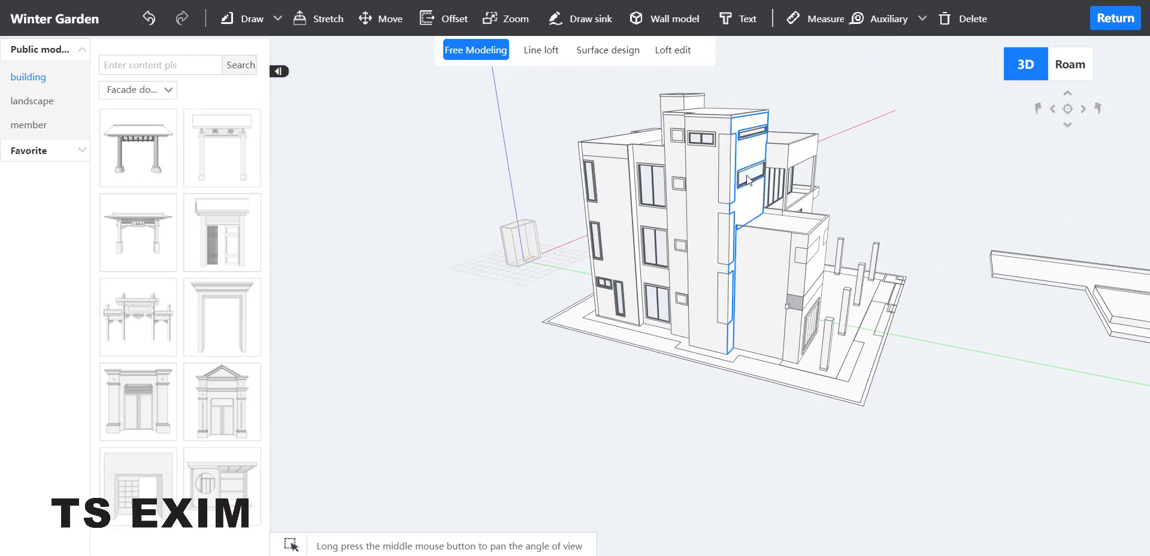
In Surface design mode, set the front face of the tower's uppermost corner panel as a Facade surface.
scroll(721, 152, up, 5)
scroll(709, 159, down, 3)
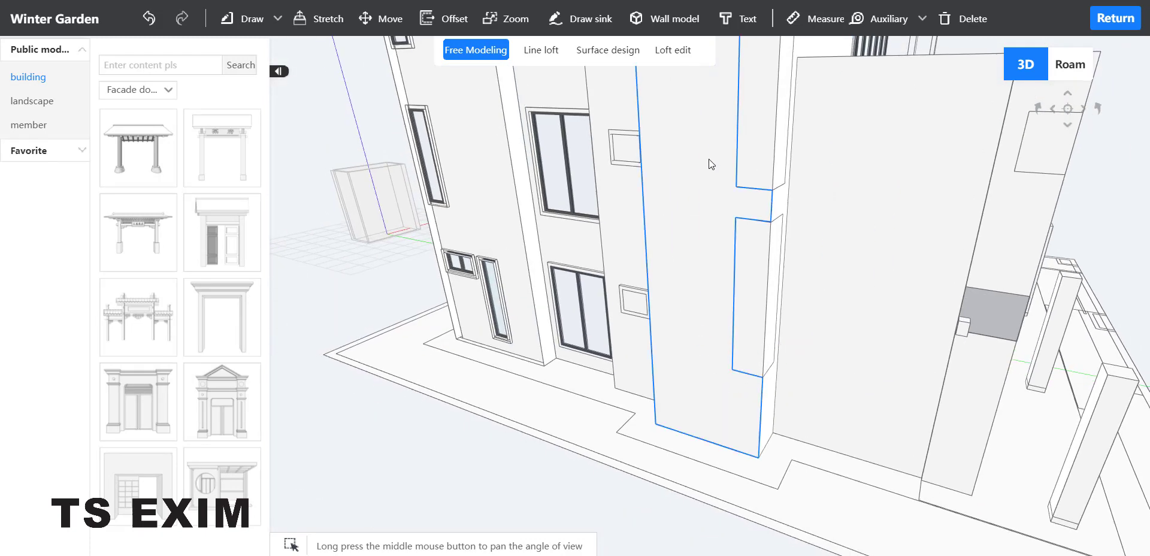
scroll(723, 146, down, 5)
click(724, 137)
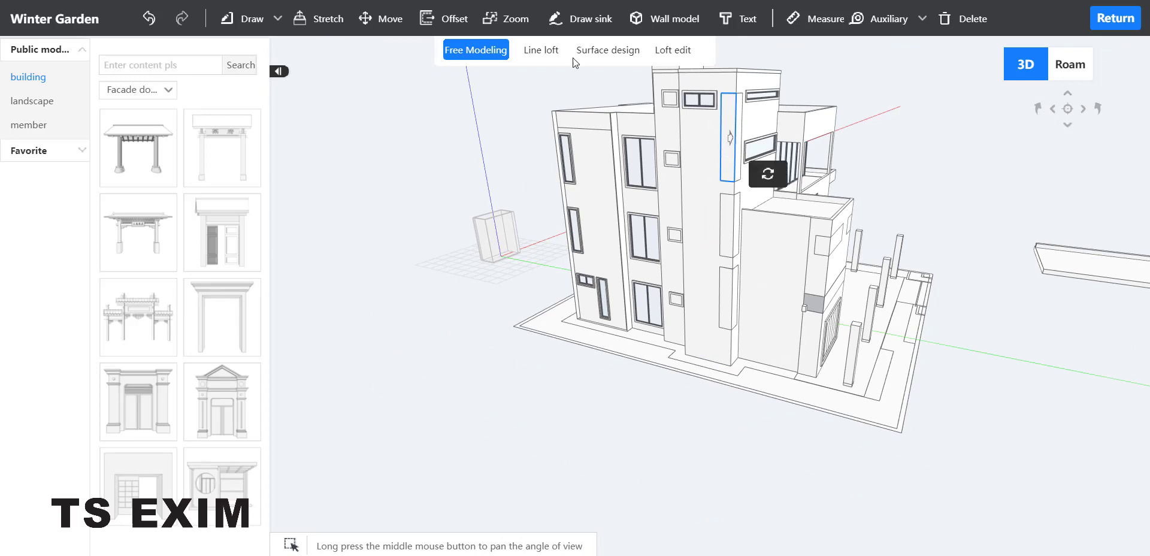
click(602, 50)
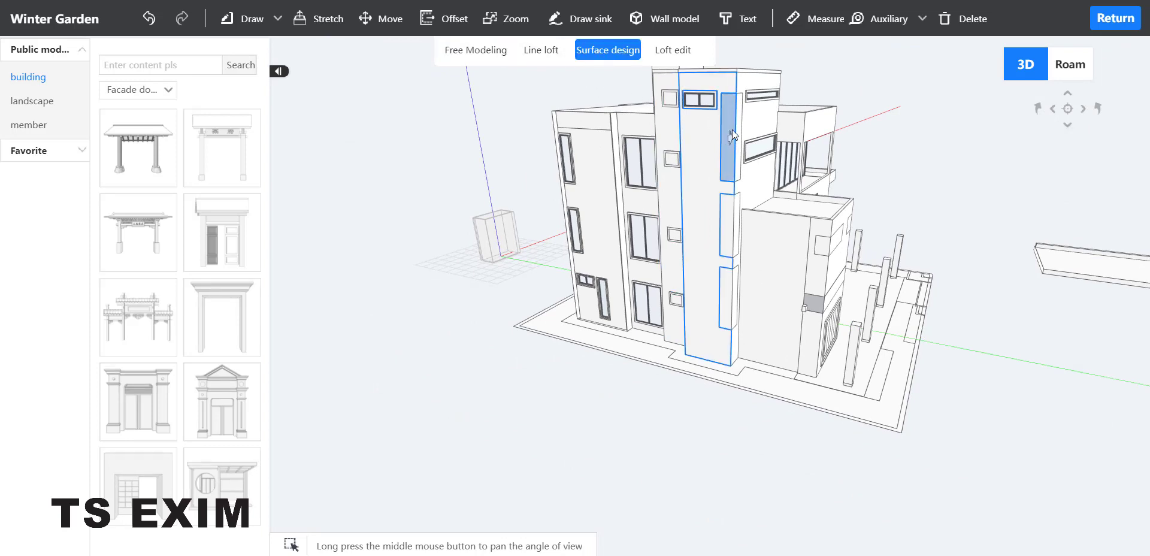
click(730, 137)
drag(837, 238, 722, 244)
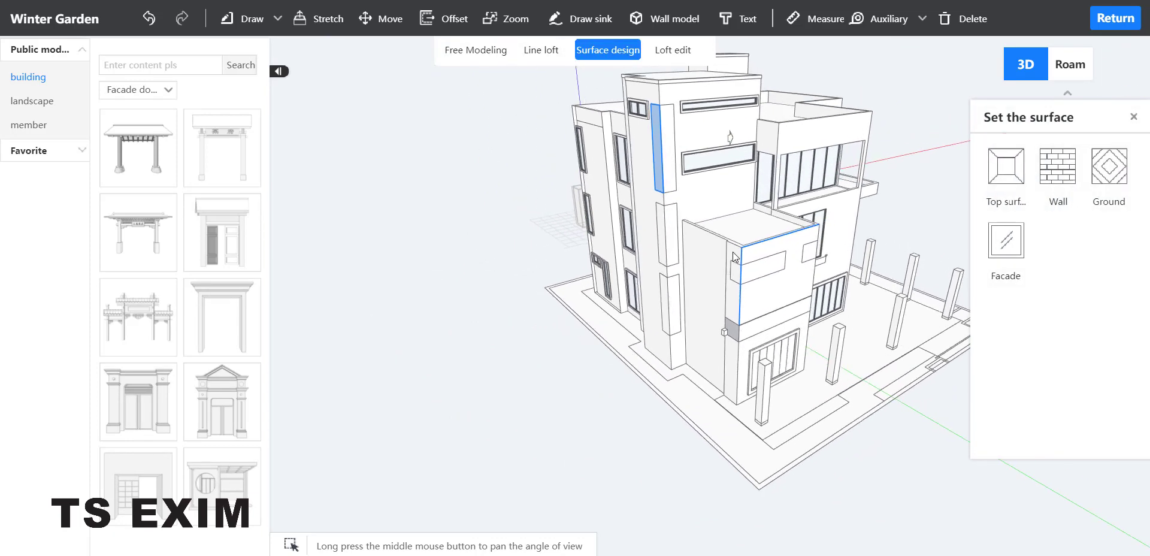
click(1001, 238)
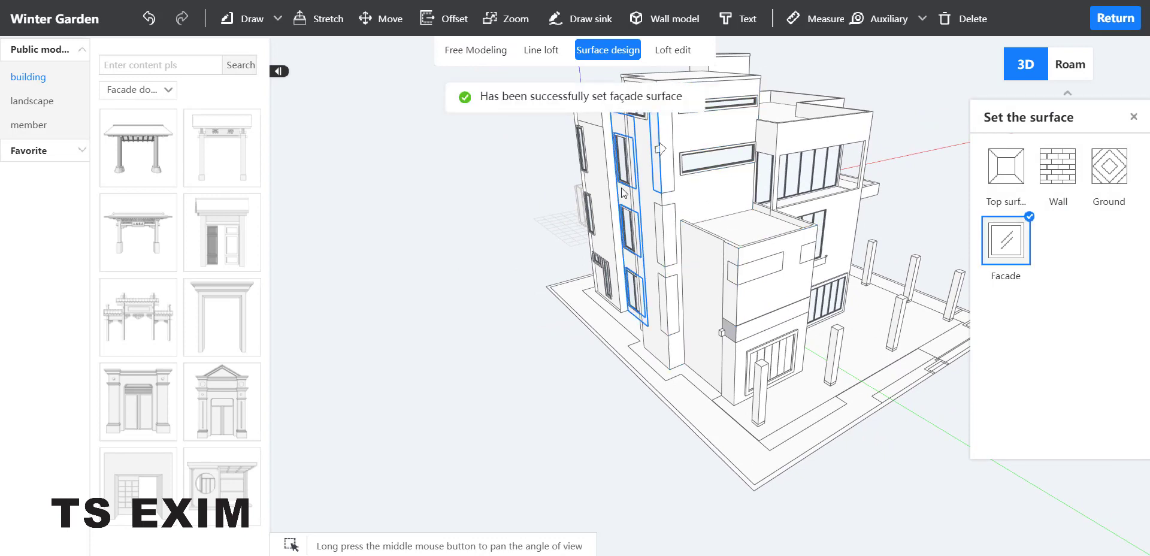
Select the uppermost corner panel's side face and both faces of the two lower panels, and set them as Facade surfaces.
scroll(664, 150, up, 2)
click(664, 150)
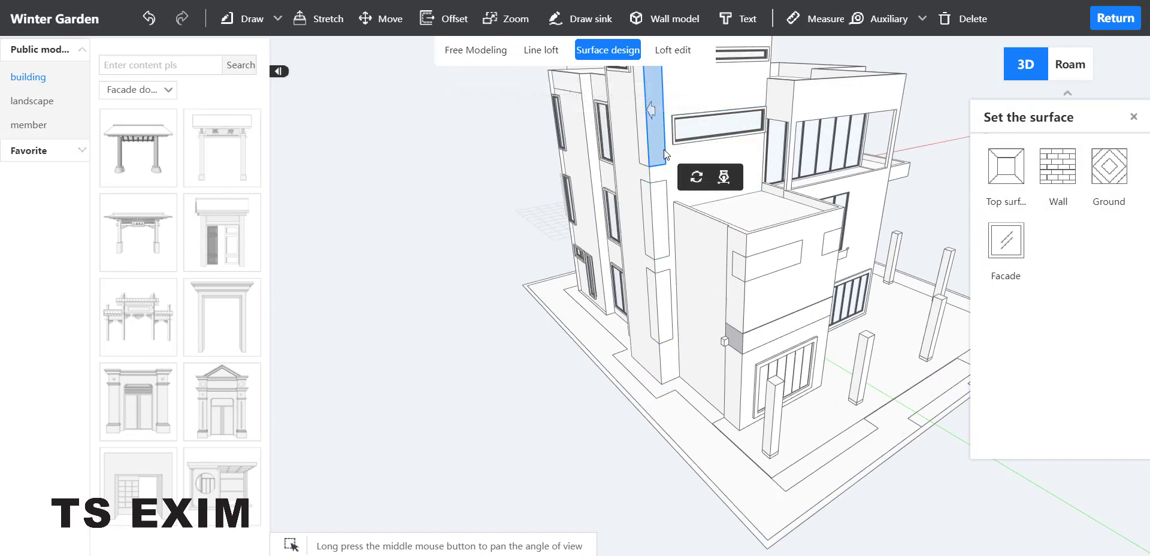
click(668, 256)
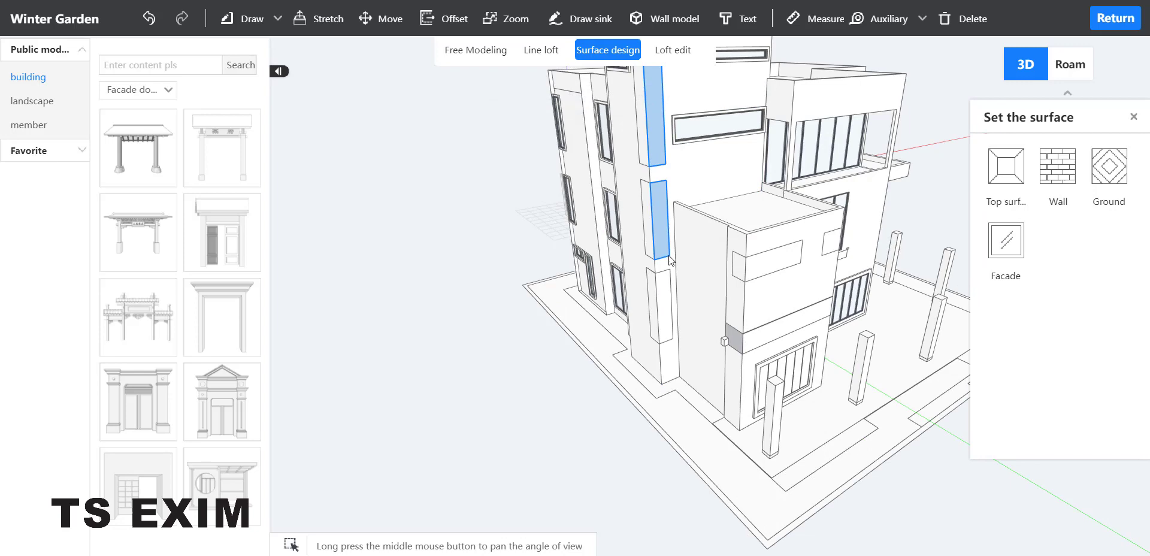
click(667, 306)
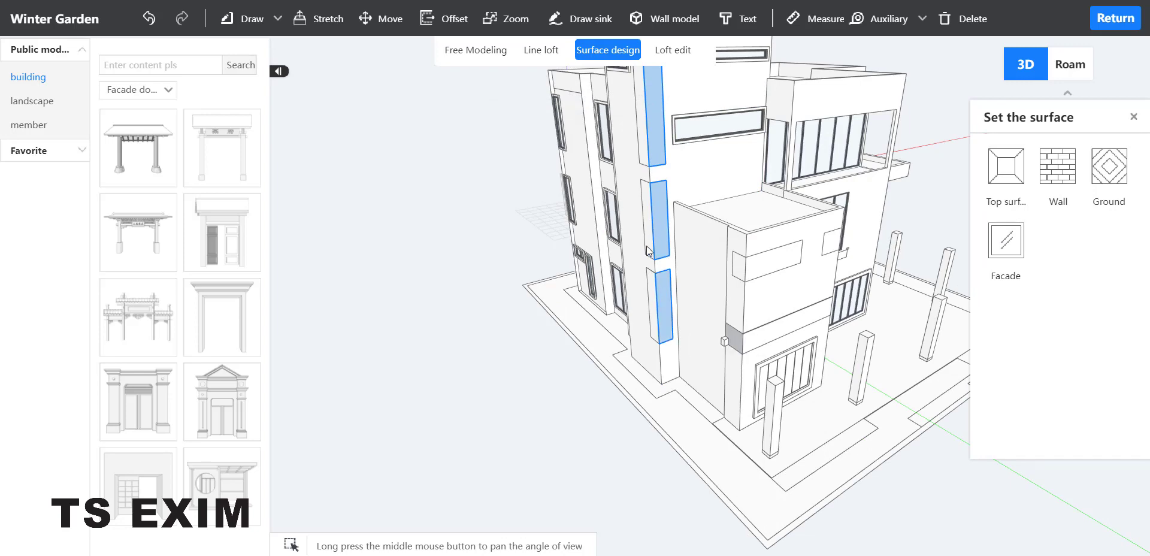
scroll(646, 247, up, 5)
scroll(646, 247, down, 5)
right_drag(590, 255, 618, 260)
click(678, 227)
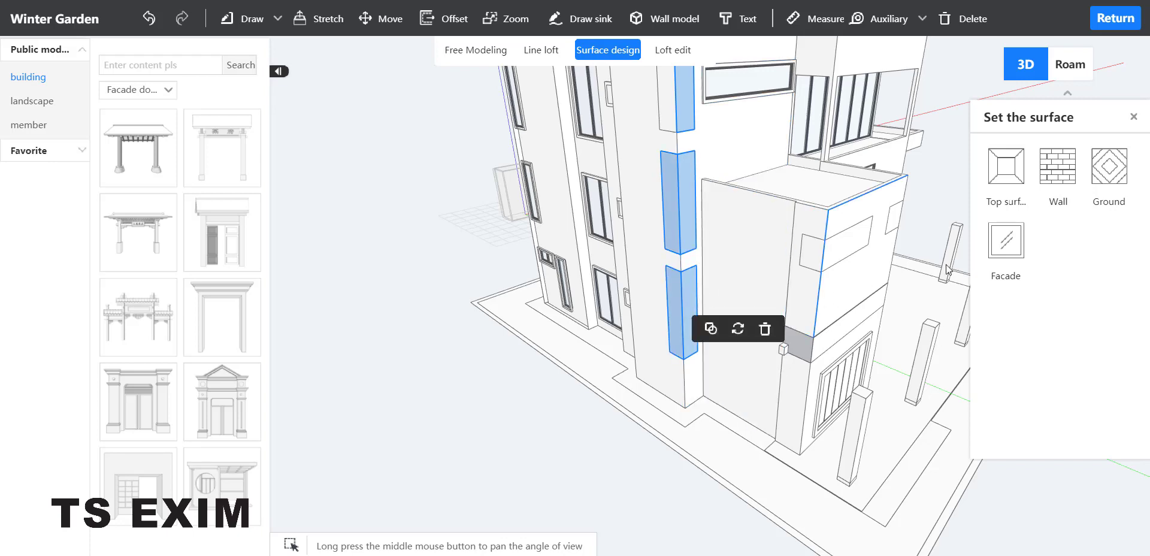
click(1006, 239)
scroll(710, 329, down, 5)
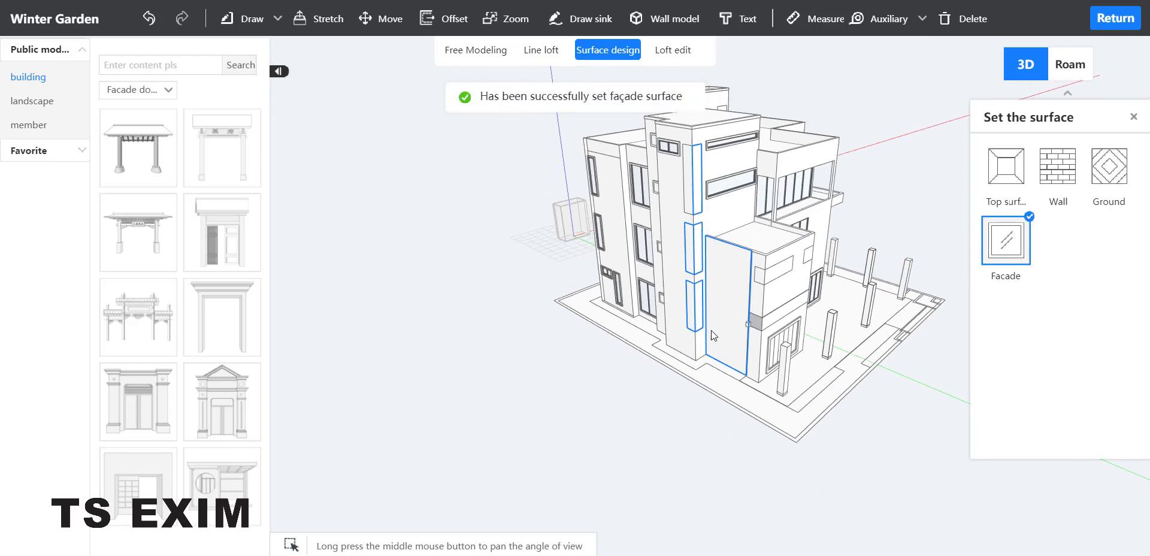
Select the uppermost corner panel's front facade in Surface design mode and open its aluminum doors and windows custom design.
right_drag(710, 329, 671, 263)
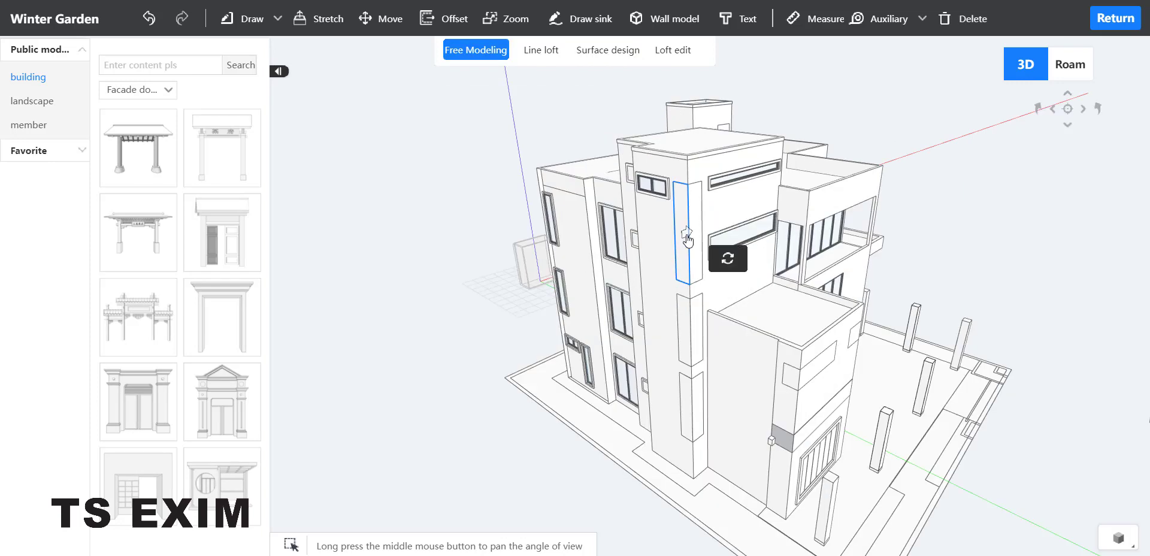
click(688, 239)
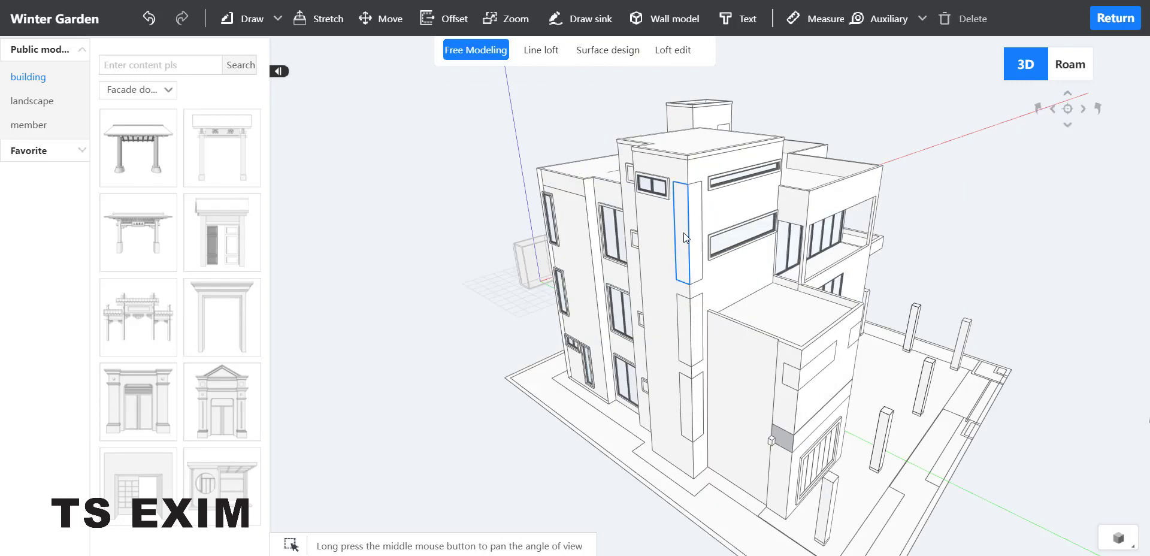
click(684, 232)
click(699, 236)
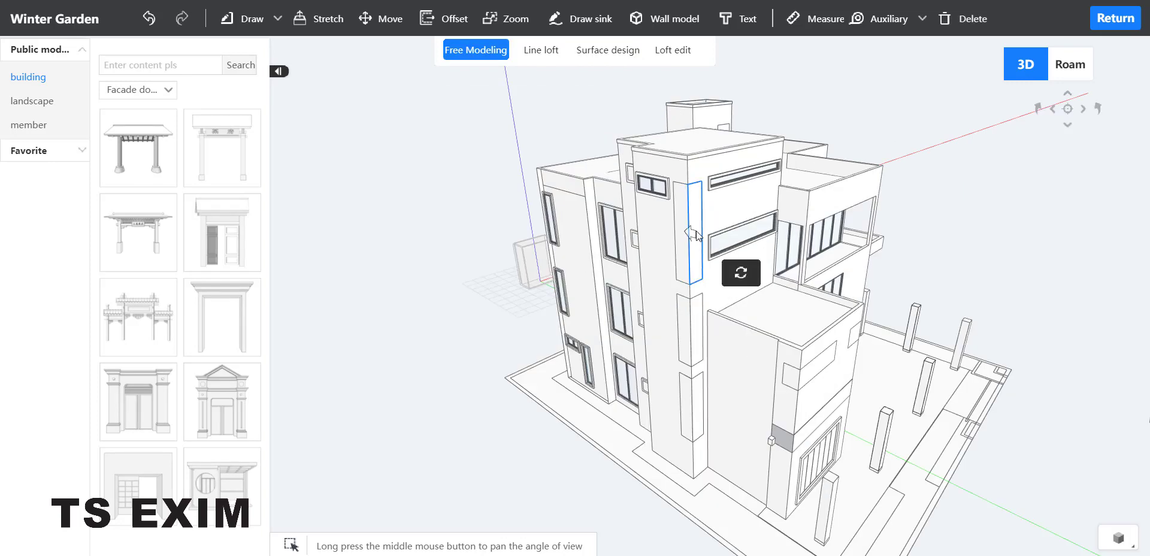
click(696, 234)
click(697, 238)
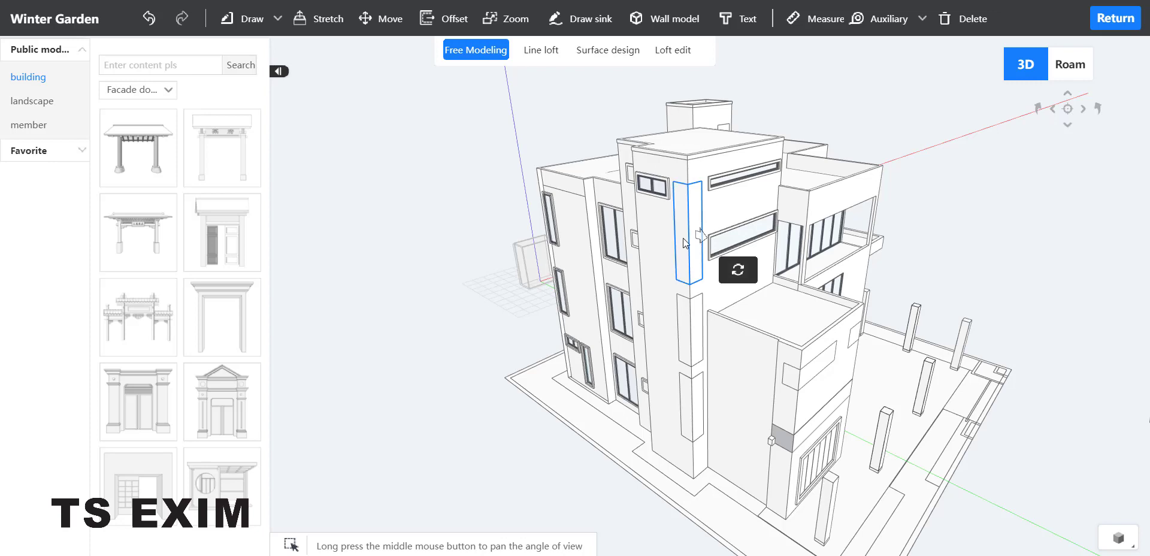
click(683, 239)
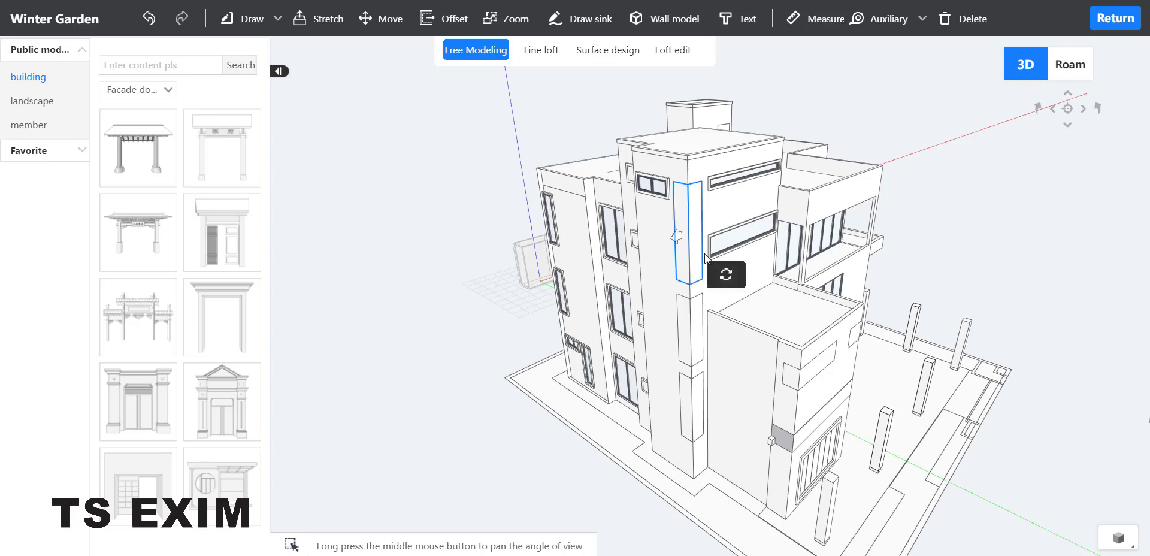
click(611, 52)
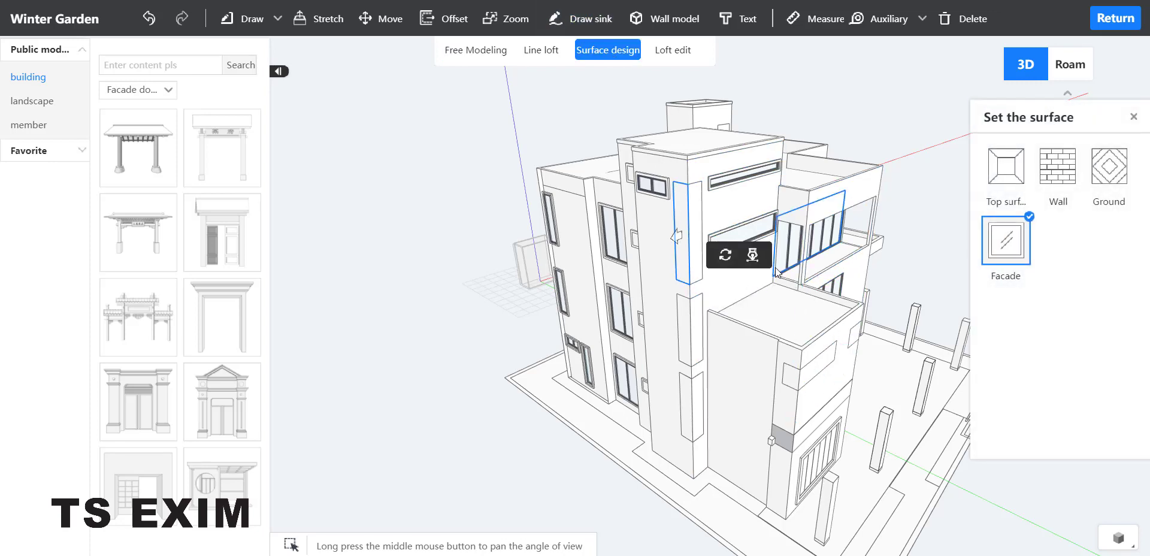
click(752, 254)
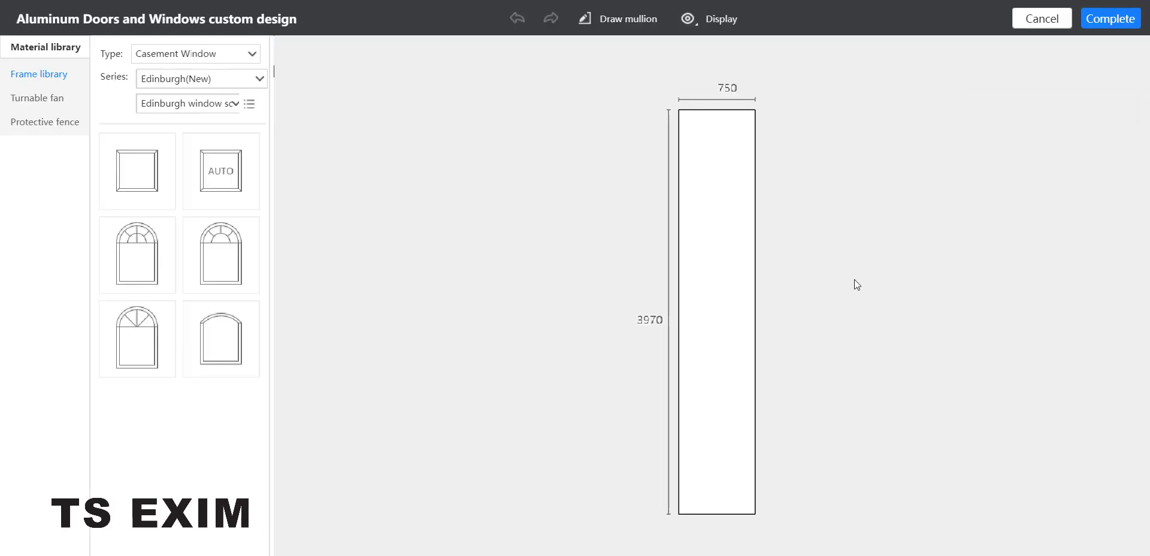
Fill the facade opening with the AUTO casement window frame and fit a single Right away sash inside it.
drag(224, 196, 707, 251)
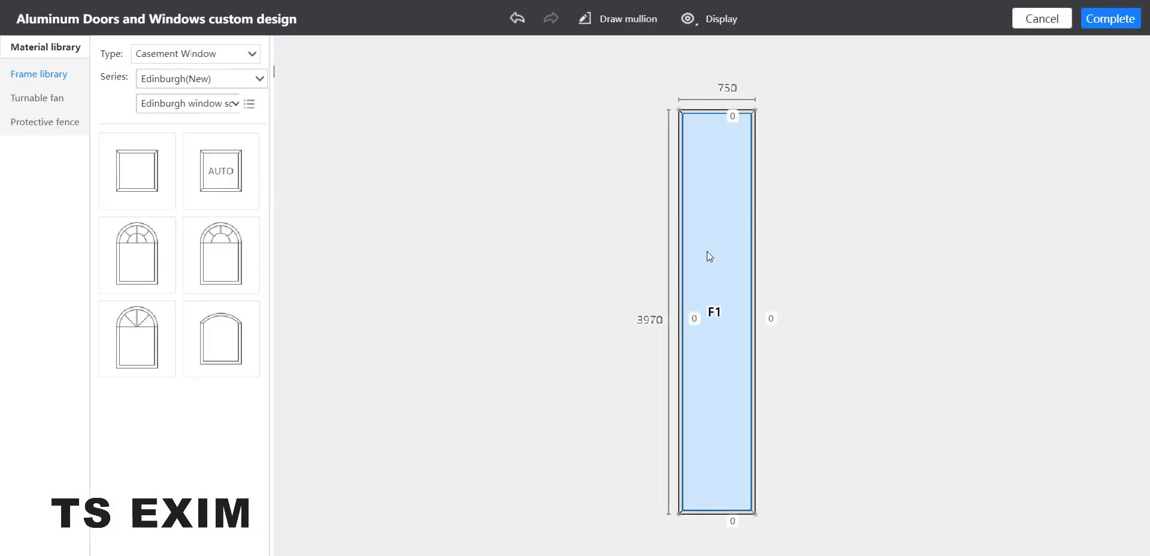
click(61, 99)
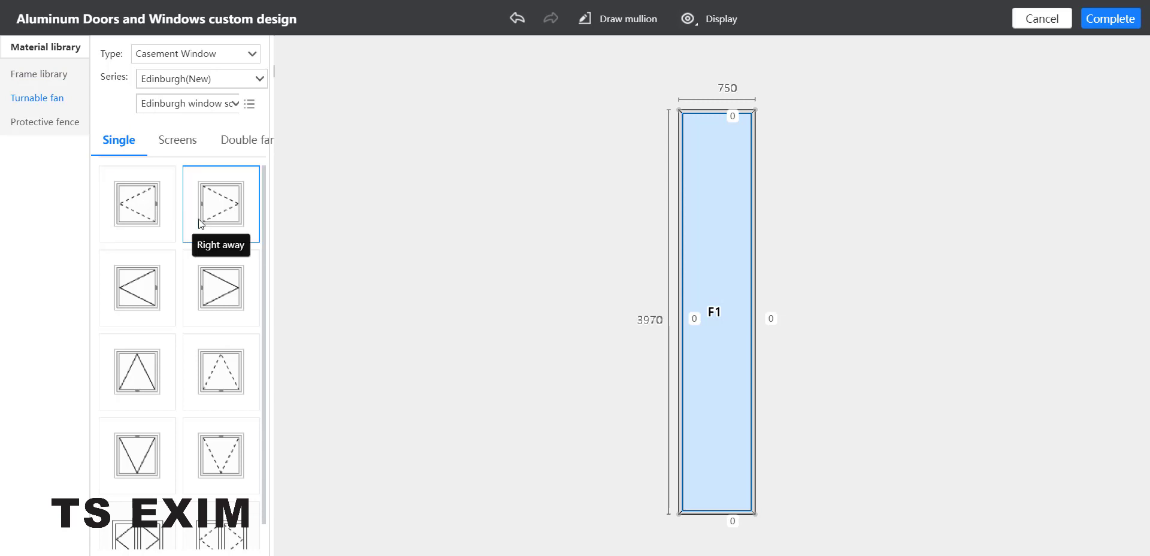
drag(199, 219, 725, 292)
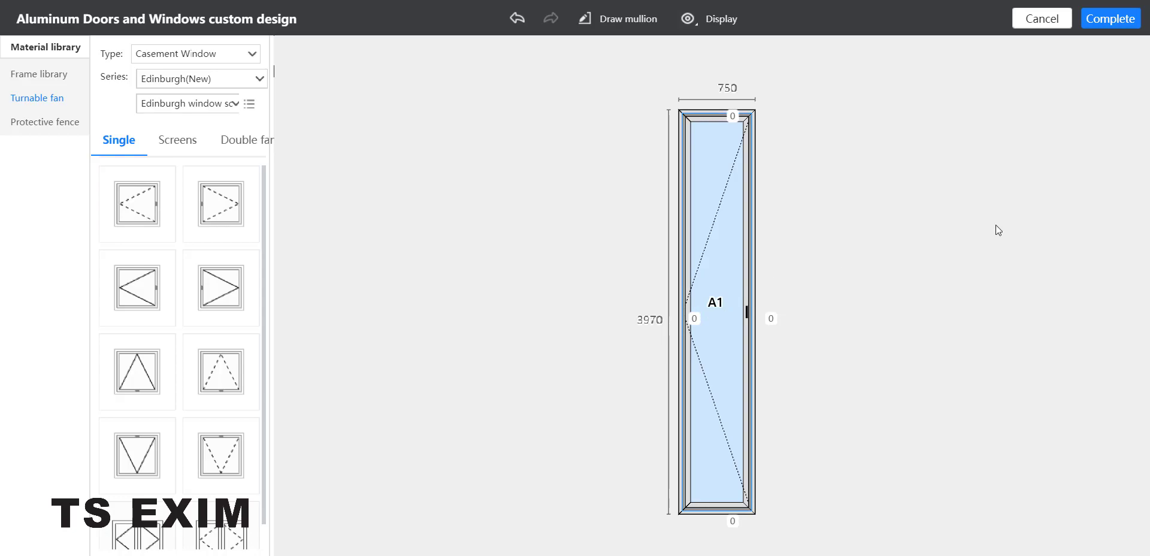
Complete the uppermost panel's front window and open custom design for its side facade in Surface design mode.
click(1114, 18)
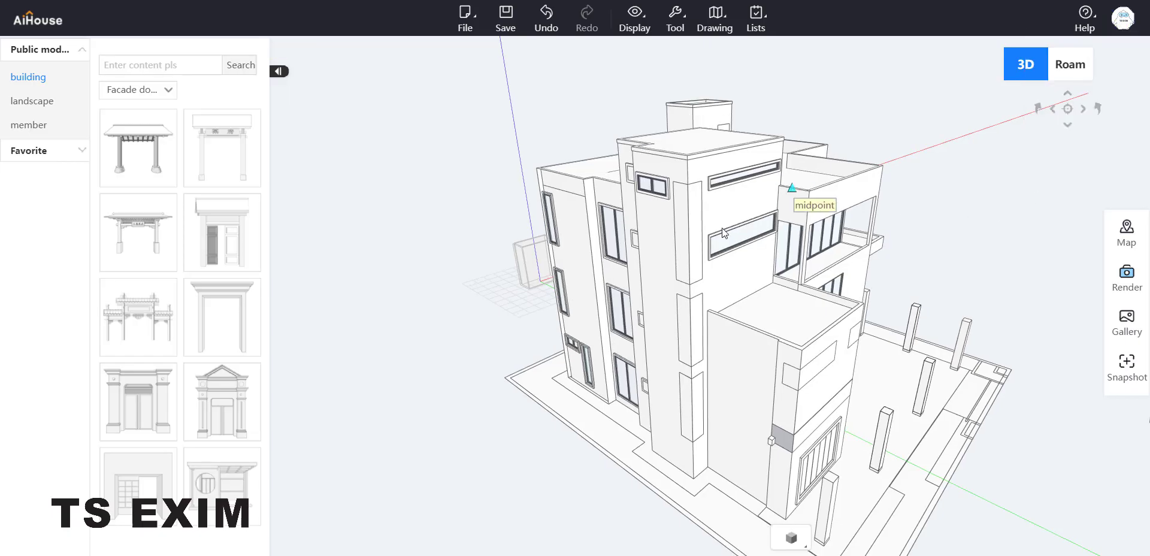
click(622, 52)
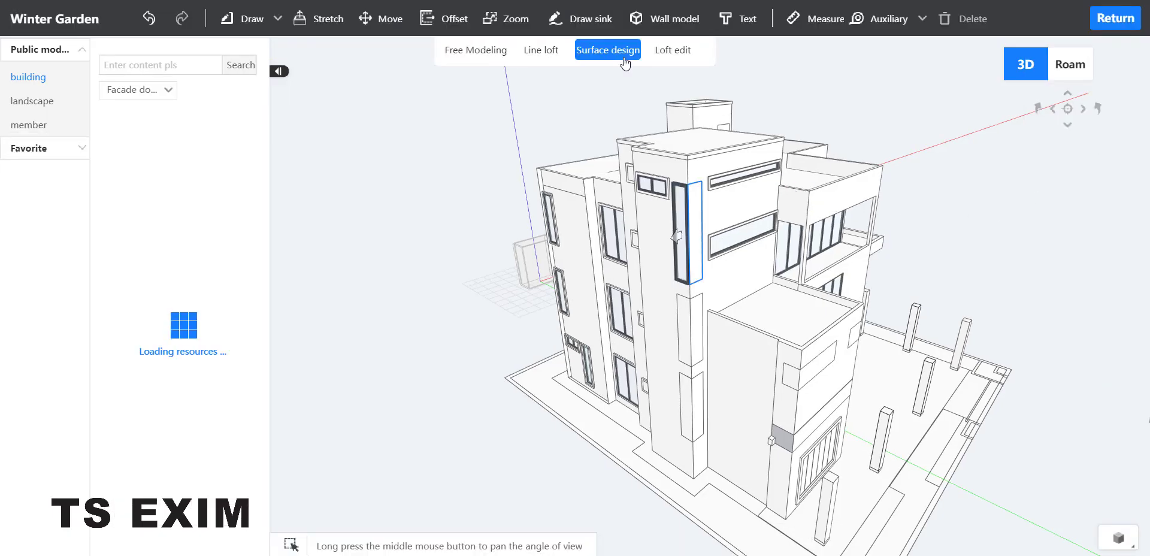
click(697, 200)
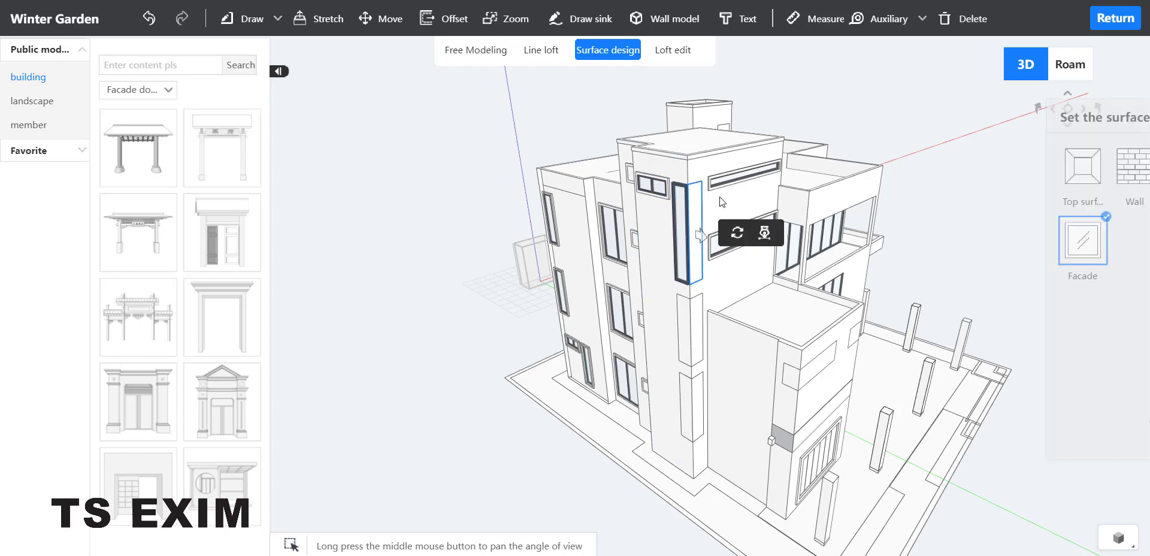
click(765, 232)
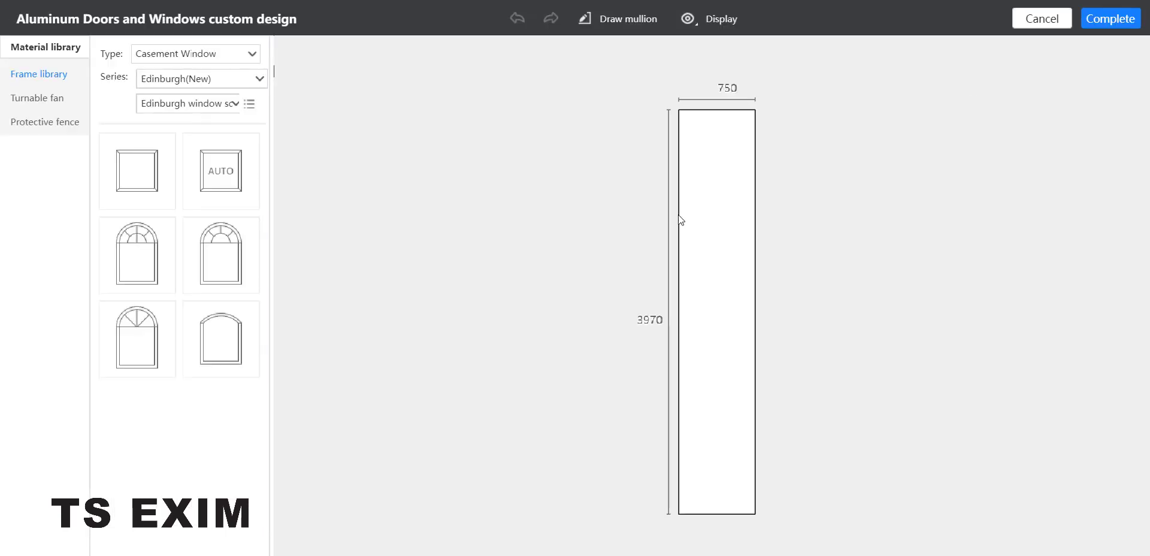
Fill the uppermost side facade with the AUTO frame, fit a single sash with dashed lines pointing right, and complete the window.
drag(221, 171, 752, 218)
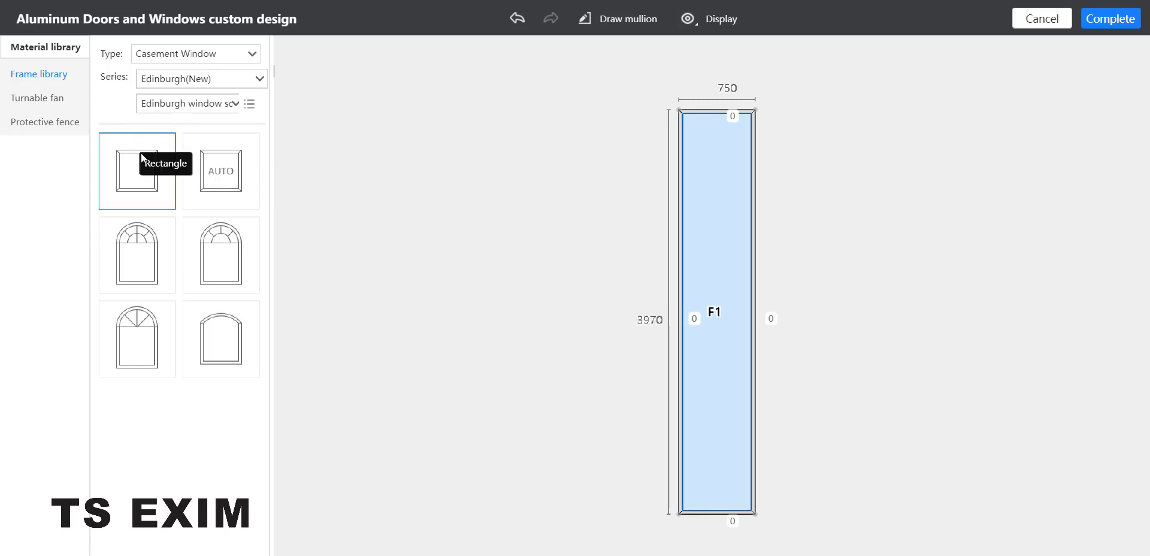
click(36, 101)
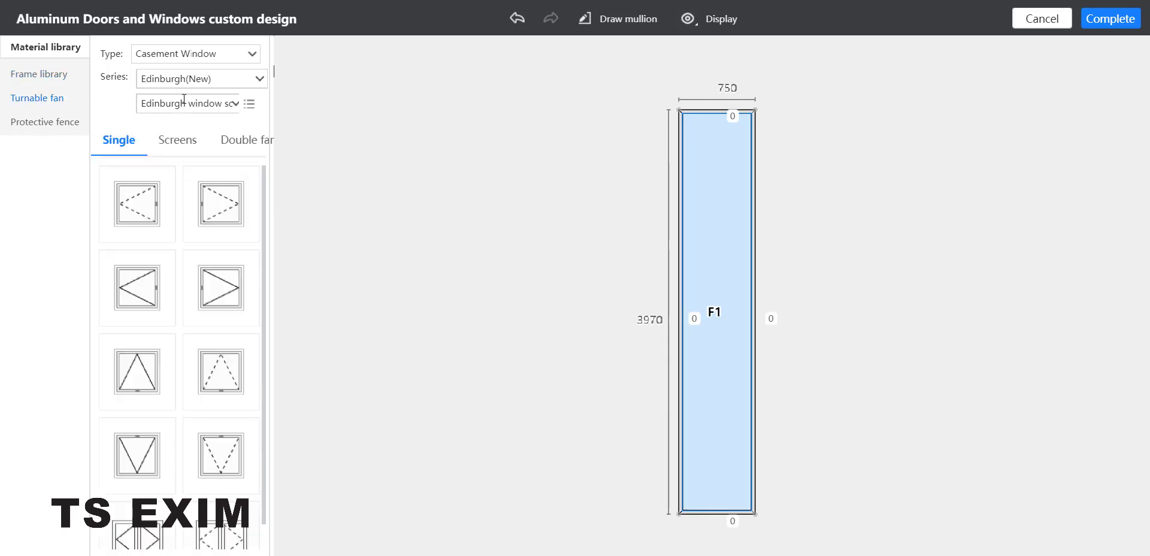
click(264, 82)
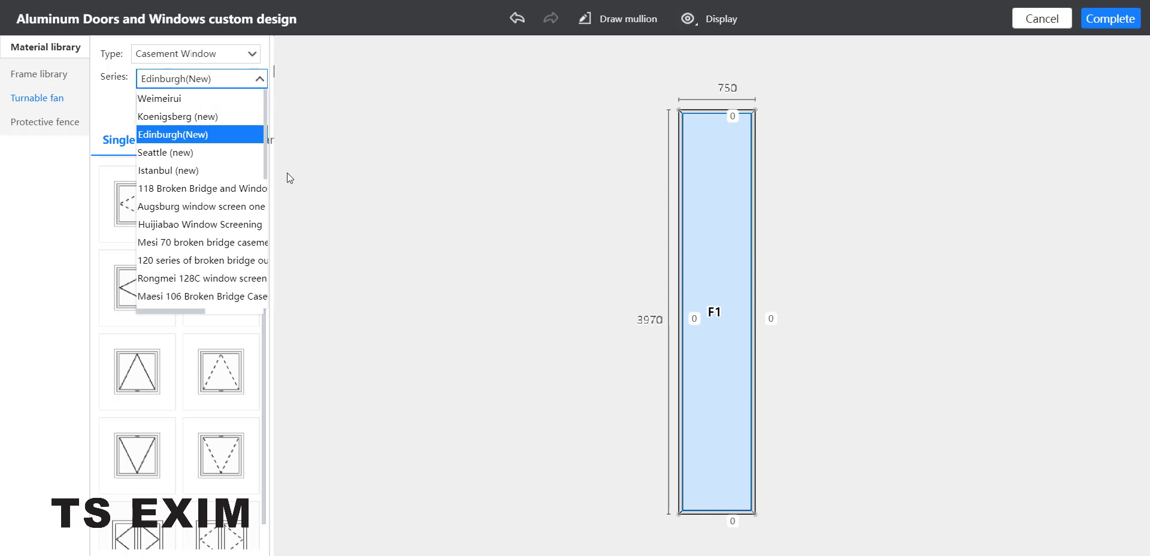
click(96, 185)
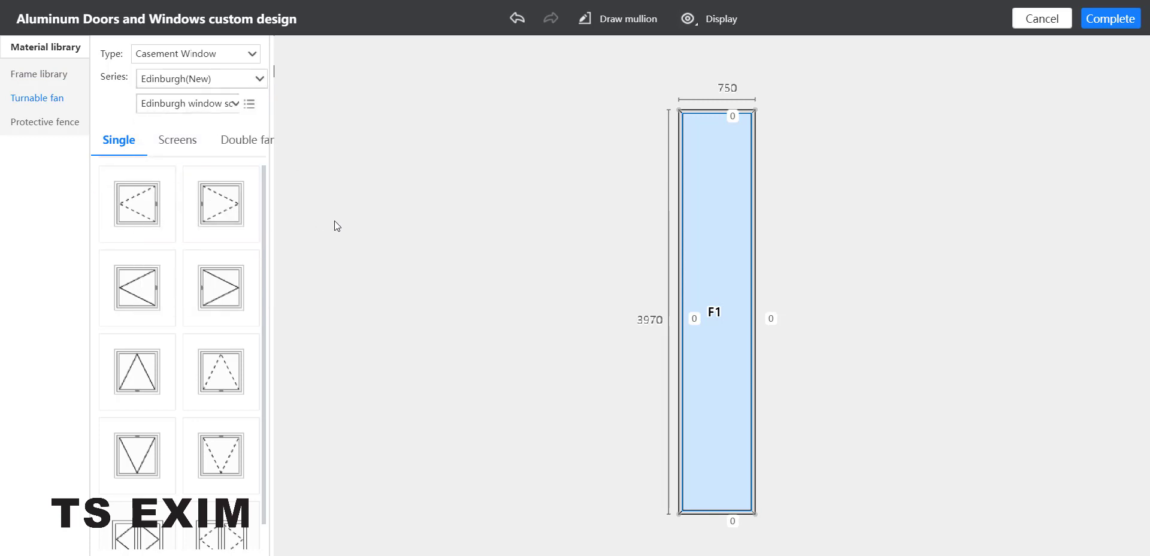
drag(236, 218, 722, 256)
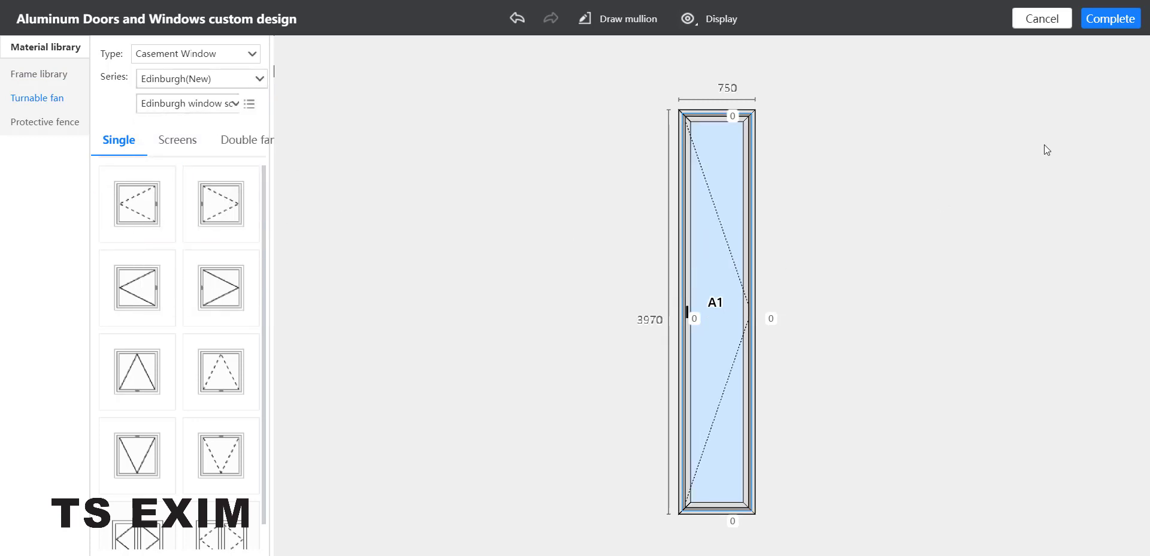
click(1095, 20)
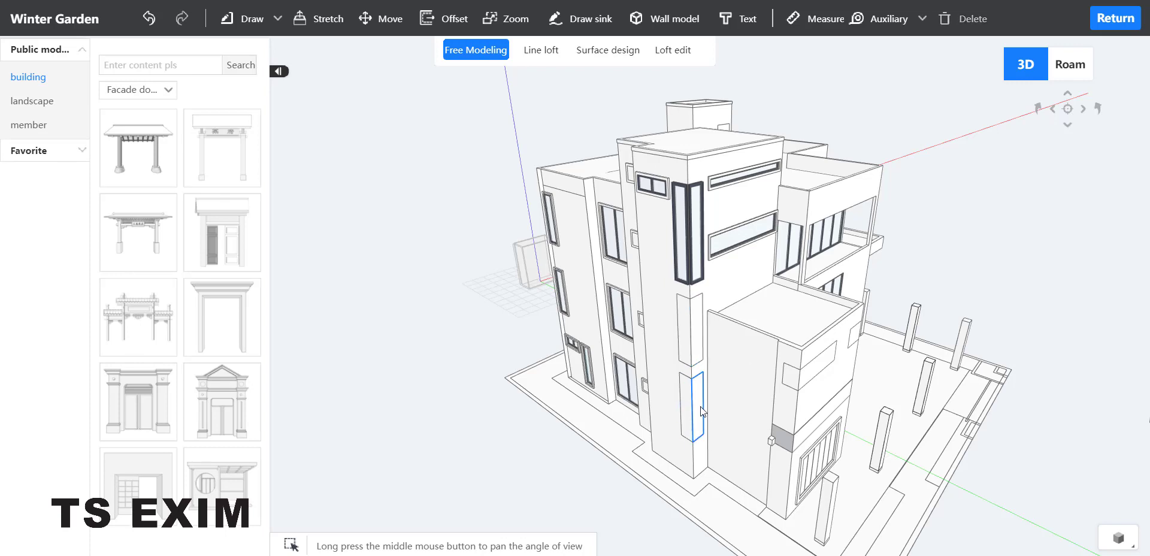
Select the middle corner panel's front facade in Surface design mode and open its aluminum doors and windows custom design.
click(684, 348)
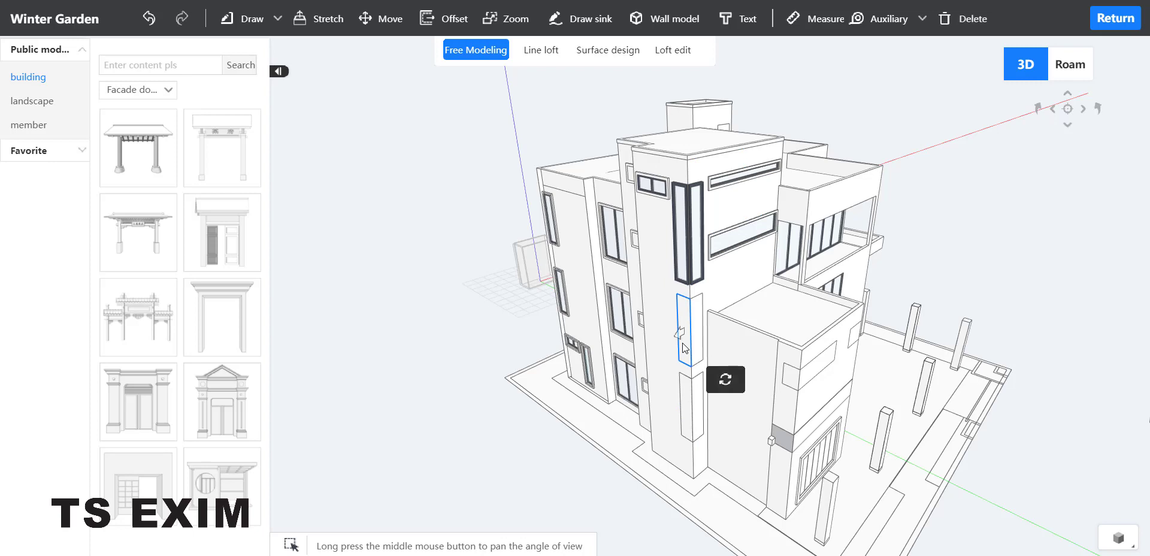
click(602, 51)
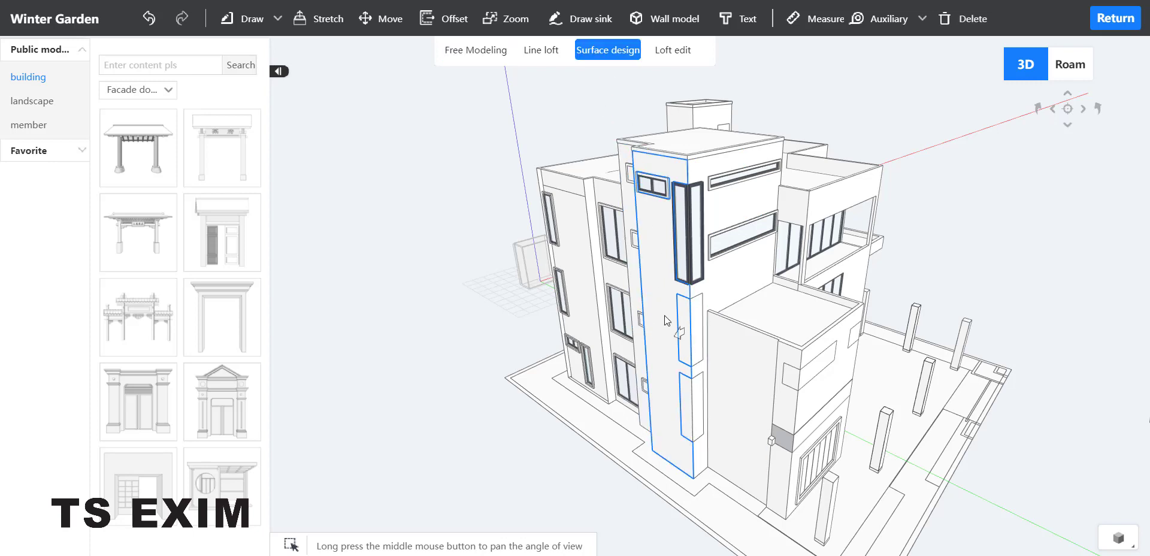
click(688, 360)
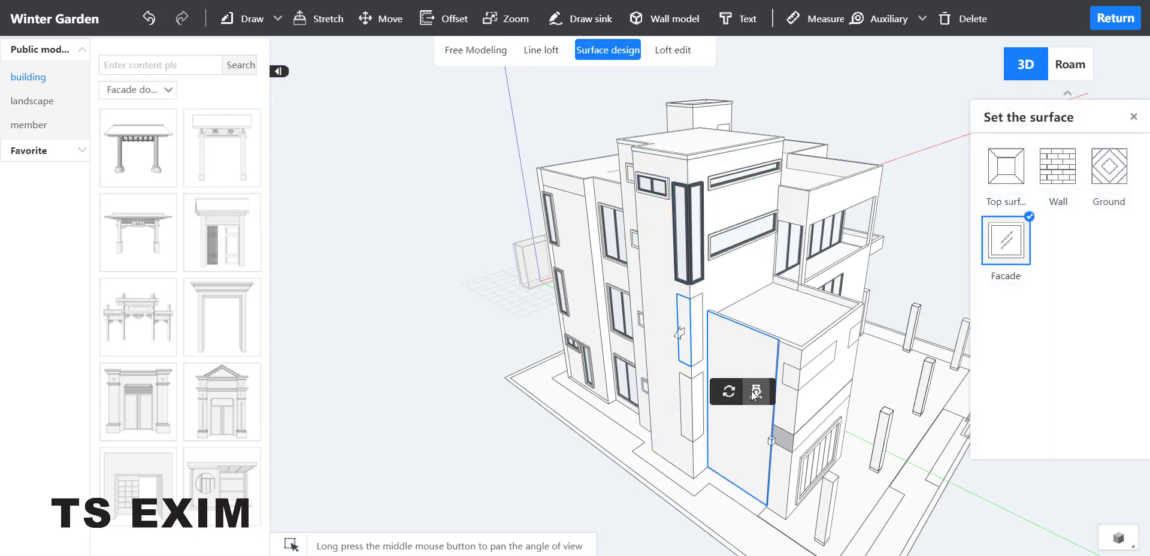
click(753, 390)
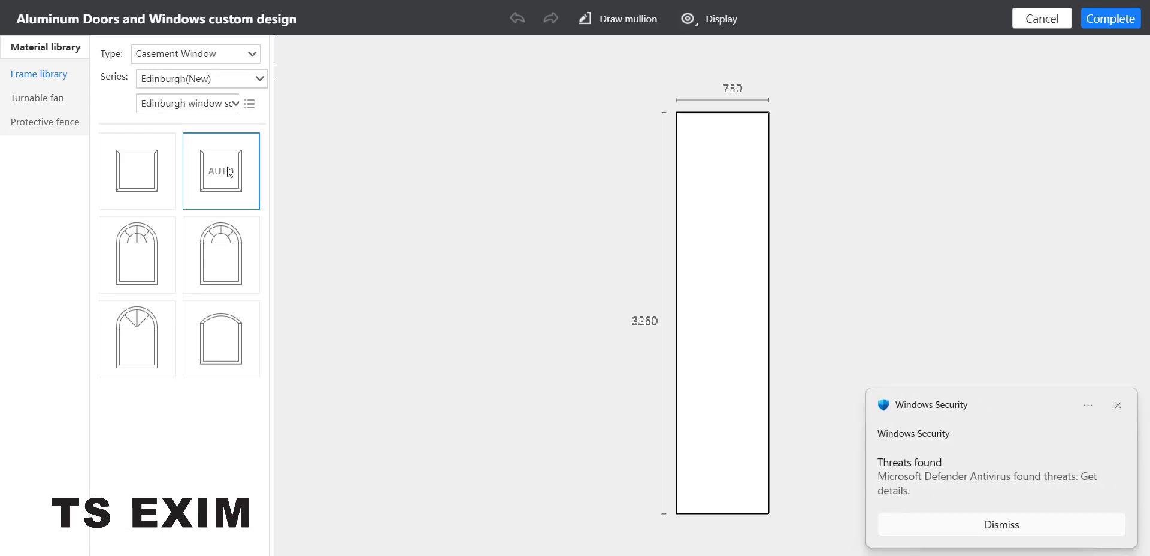
Fill the middle front facade with the AUTO casement frame, fit a Left open single sash, and complete the window.
drag(221, 171, 716, 269)
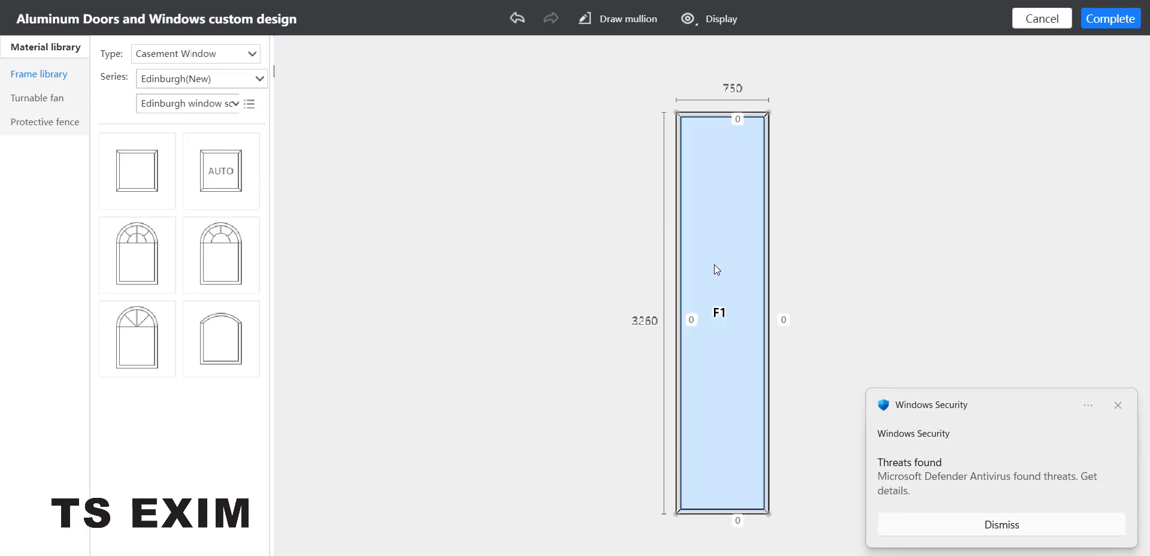
click(57, 107)
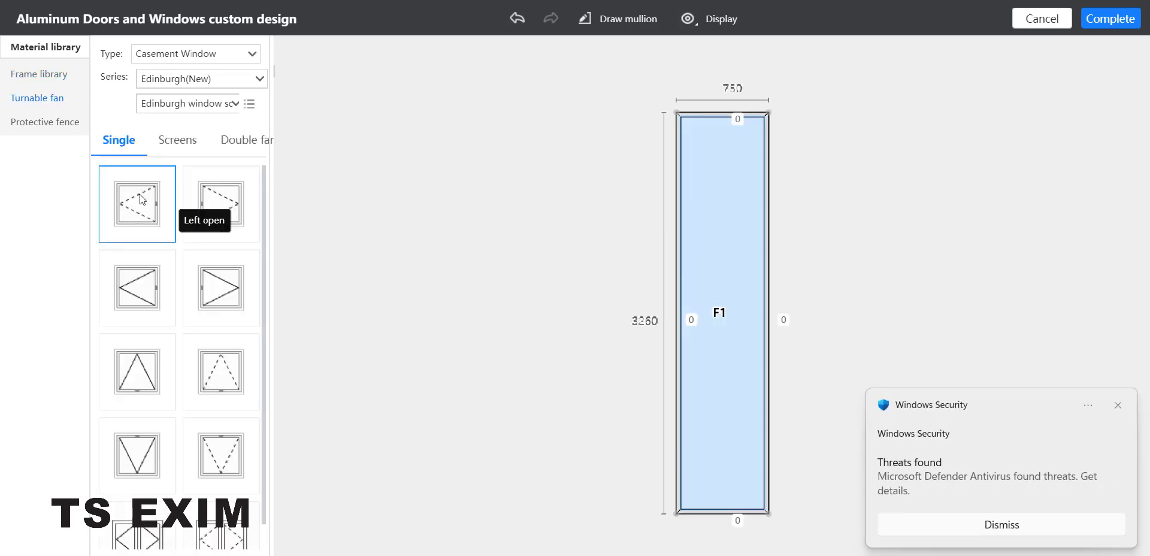
drag(144, 195, 696, 255)
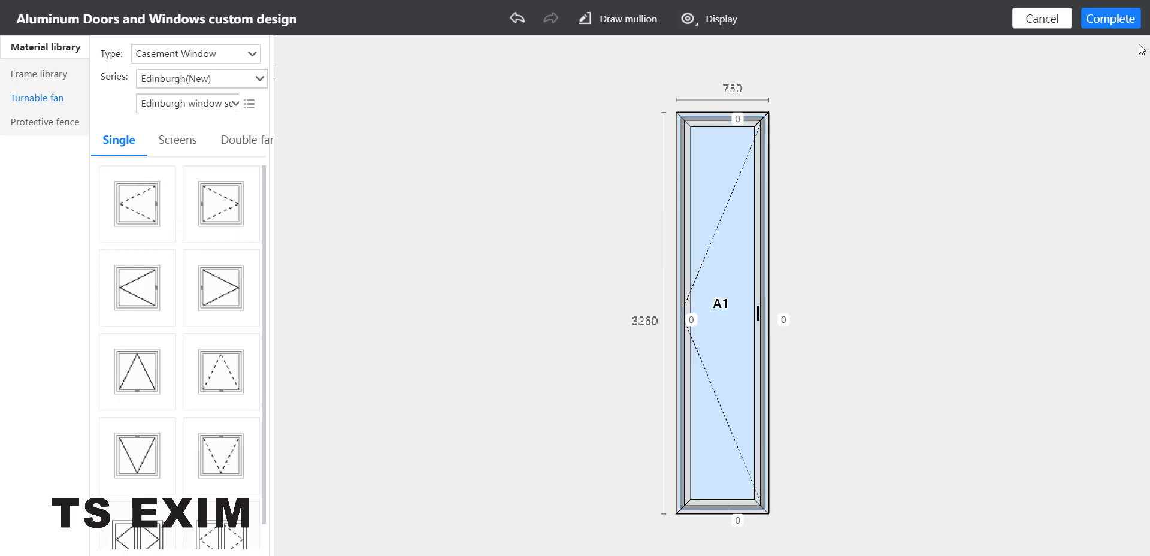
click(1114, 19)
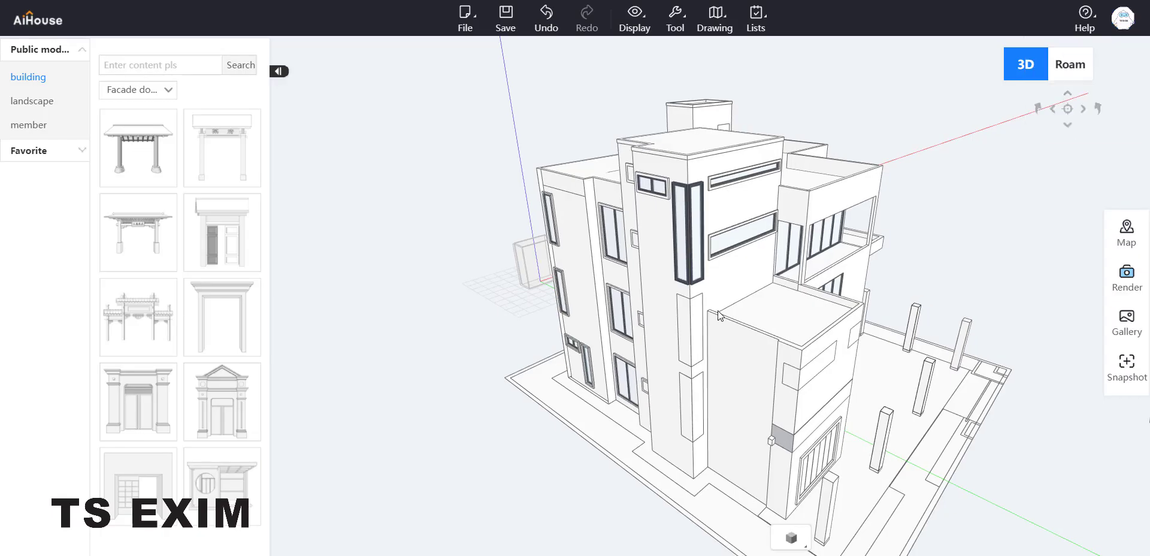
Select the middle corner panel's side facade in Surface design mode and open its aluminum doors and windows custom design.
click(697, 318)
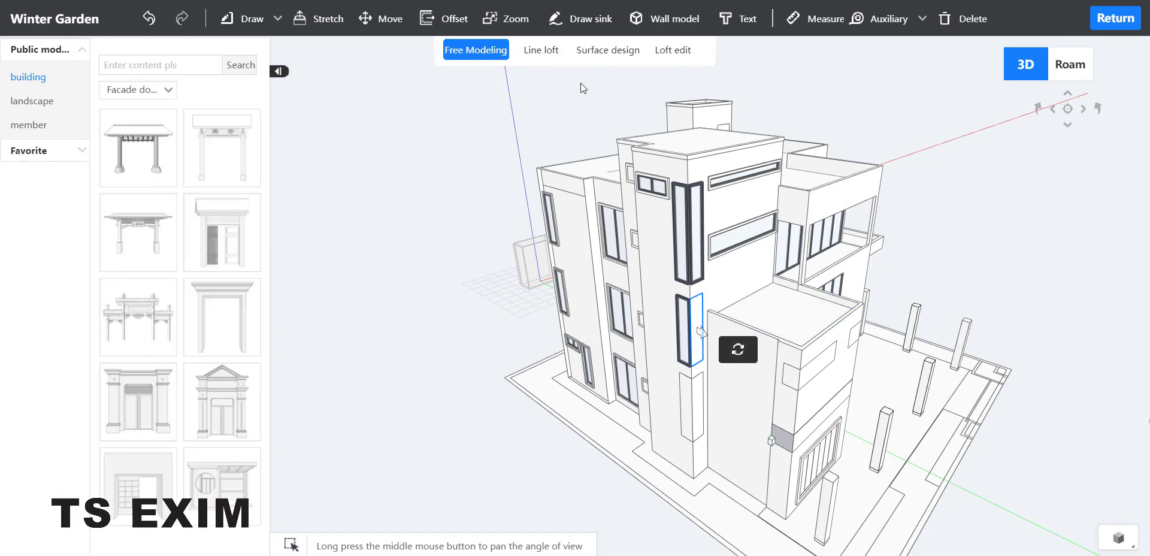
click(602, 51)
click(697, 324)
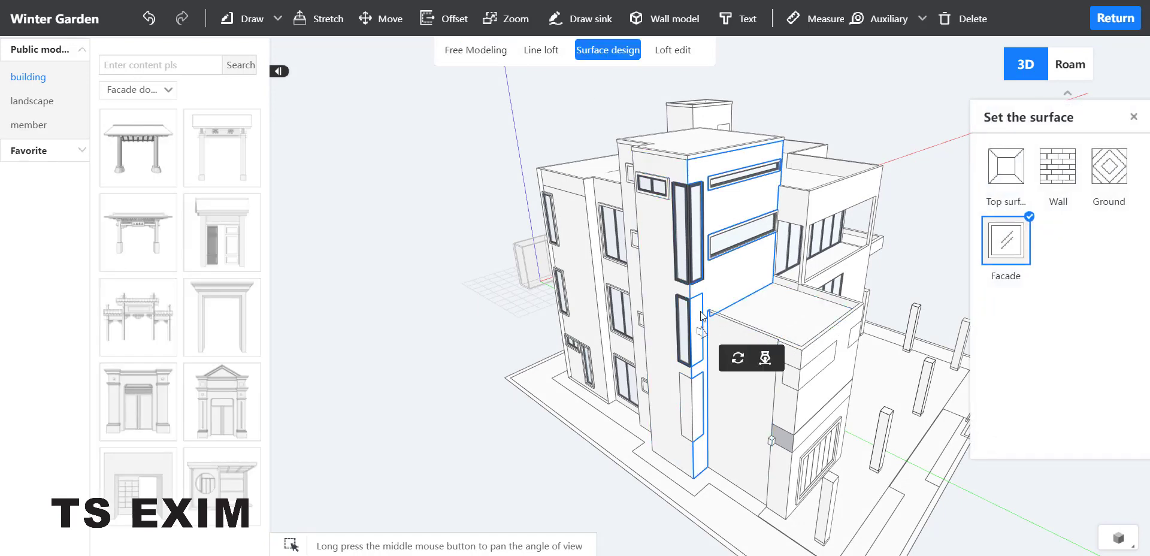
click(778, 358)
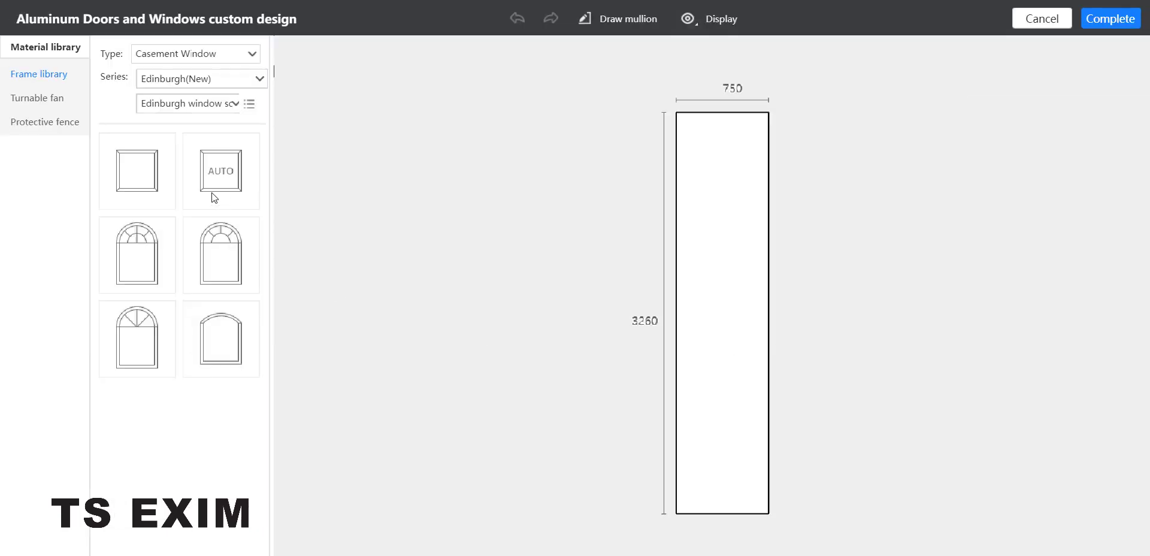
Fill the middle side facade with the AUTO frame, fit the single sash with dashed lines pointing right, and complete the window.
drag(214, 197, 709, 299)
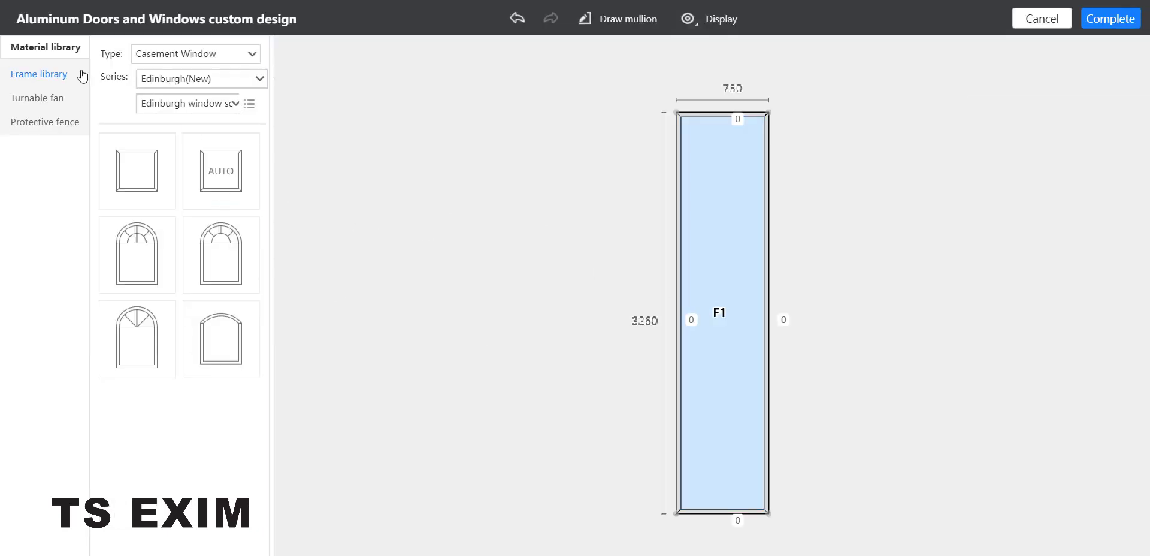
click(37, 98)
drag(221, 203, 735, 275)
click(1109, 20)
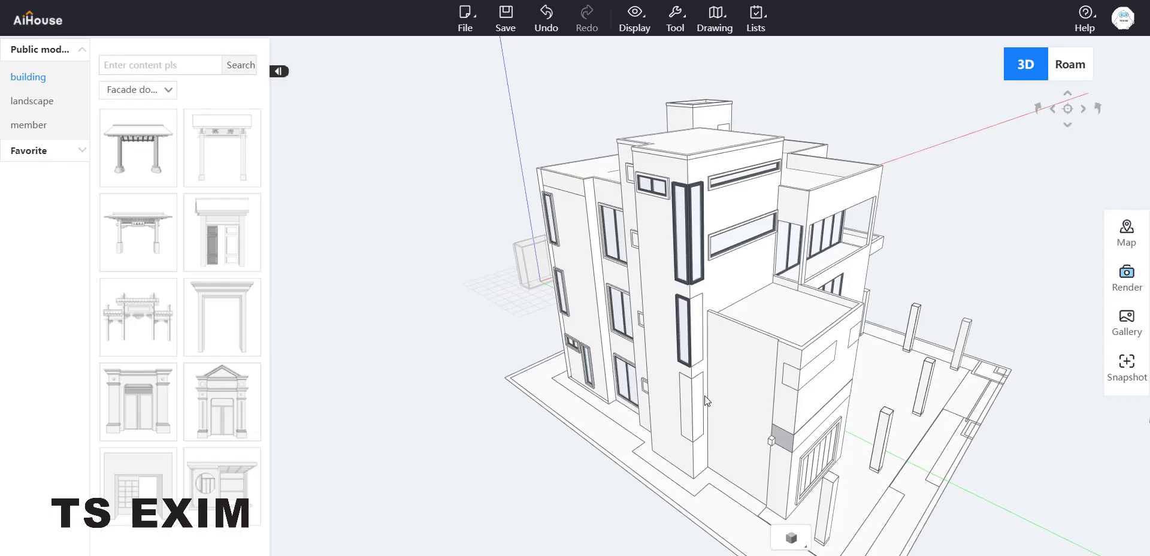
Select the lowest corner panel's front facade in Surface design mode and open its aluminum doors and windows custom design.
click(688, 394)
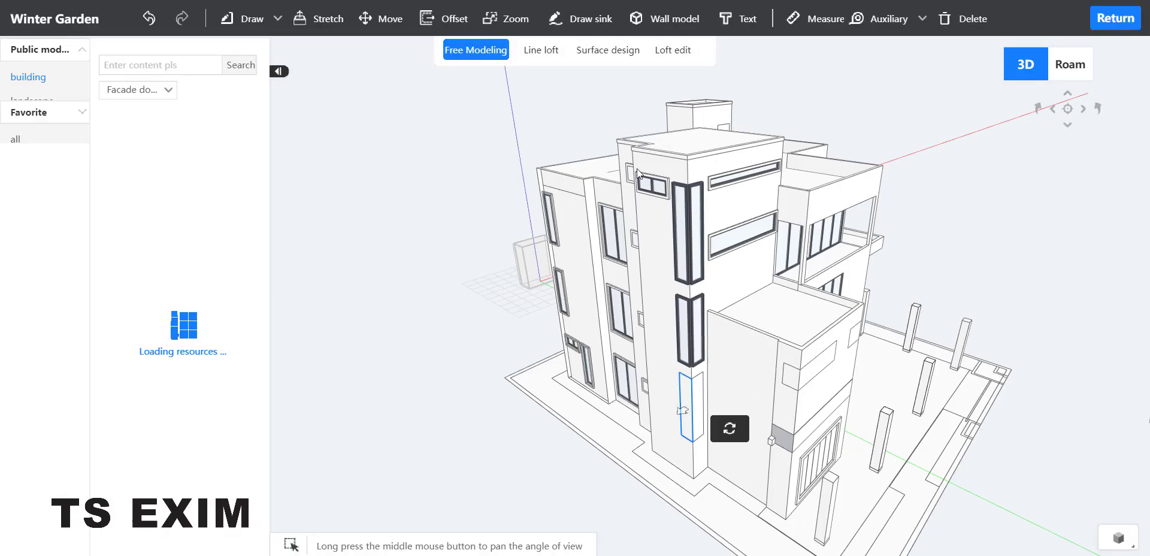
click(608, 50)
click(685, 401)
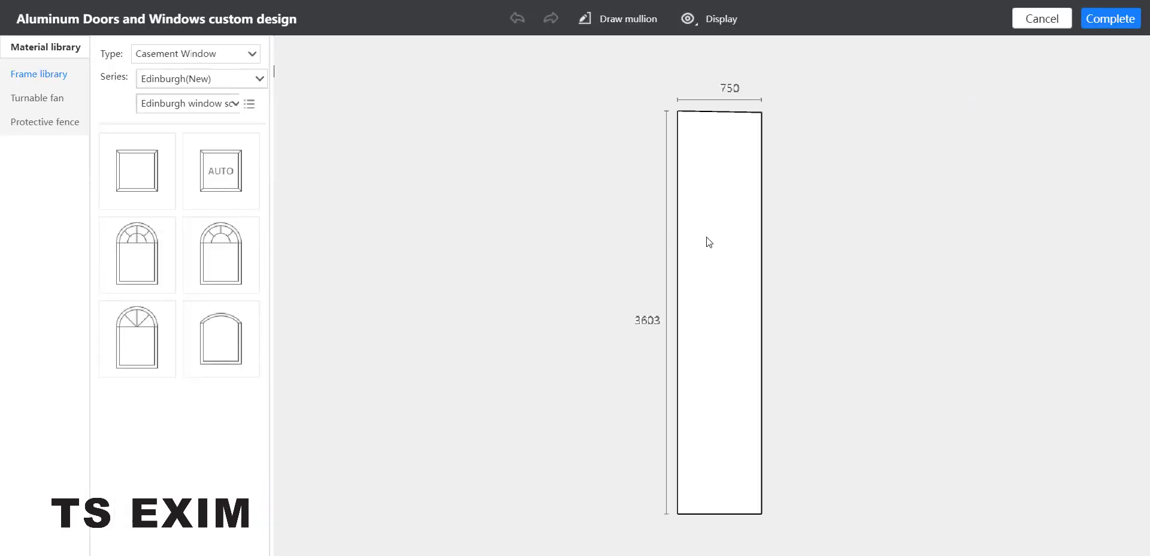
Fill the lowest front facade with the AUTO casement frame, try to fit a Left open single sash, and complete the window.
drag(722, 241, 722, 241)
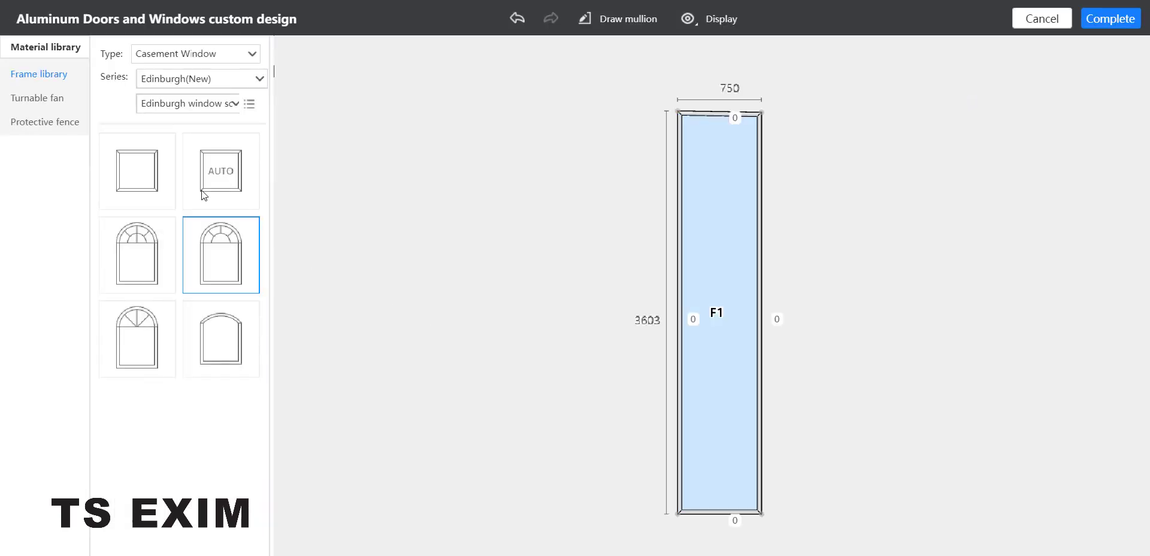
click(65, 102)
drag(153, 201, 698, 254)
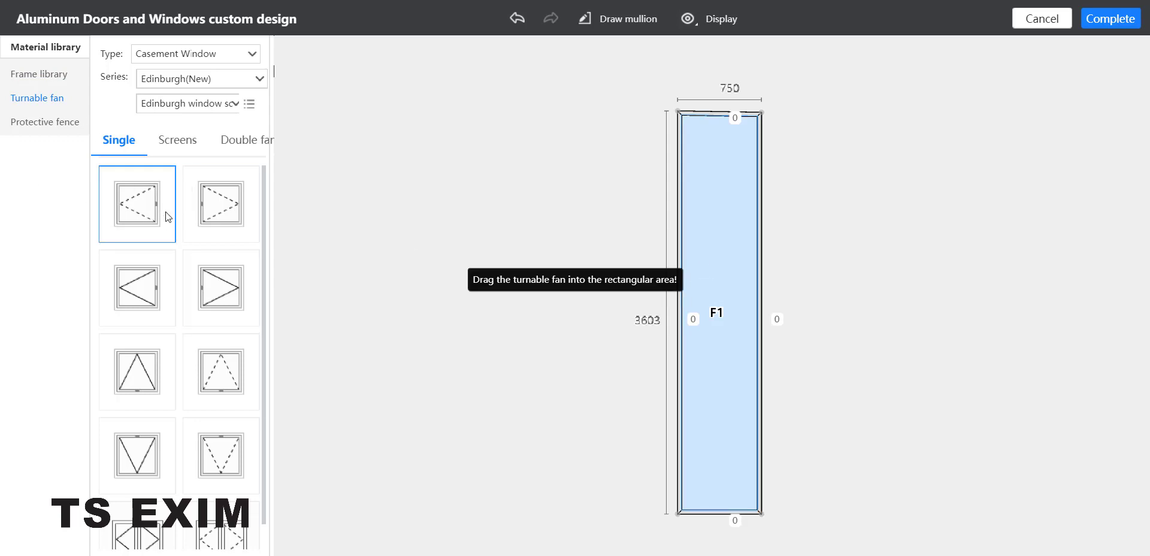
drag(167, 213, 722, 279)
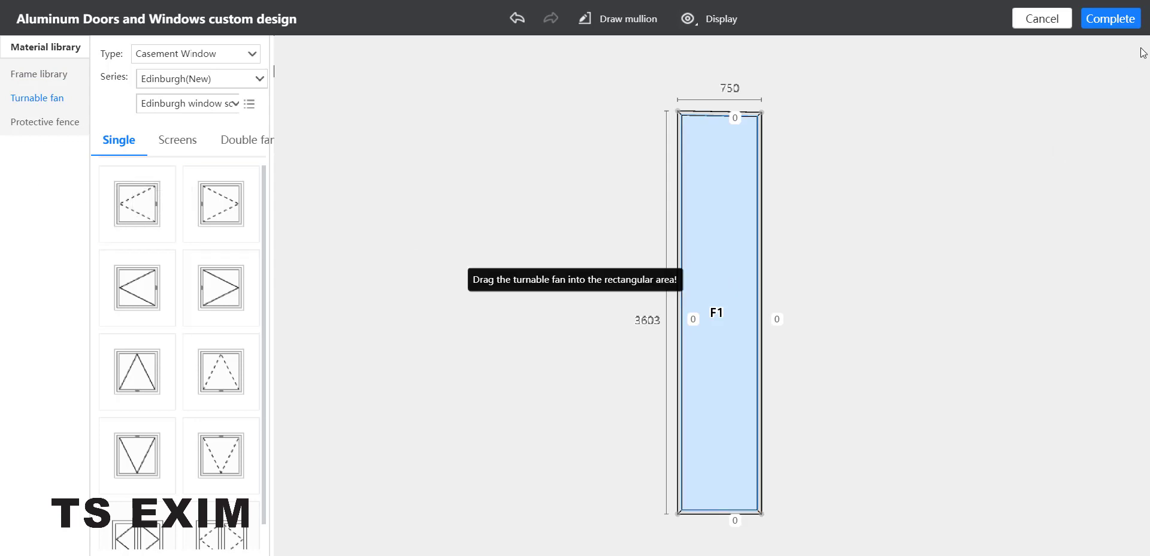
click(1113, 19)
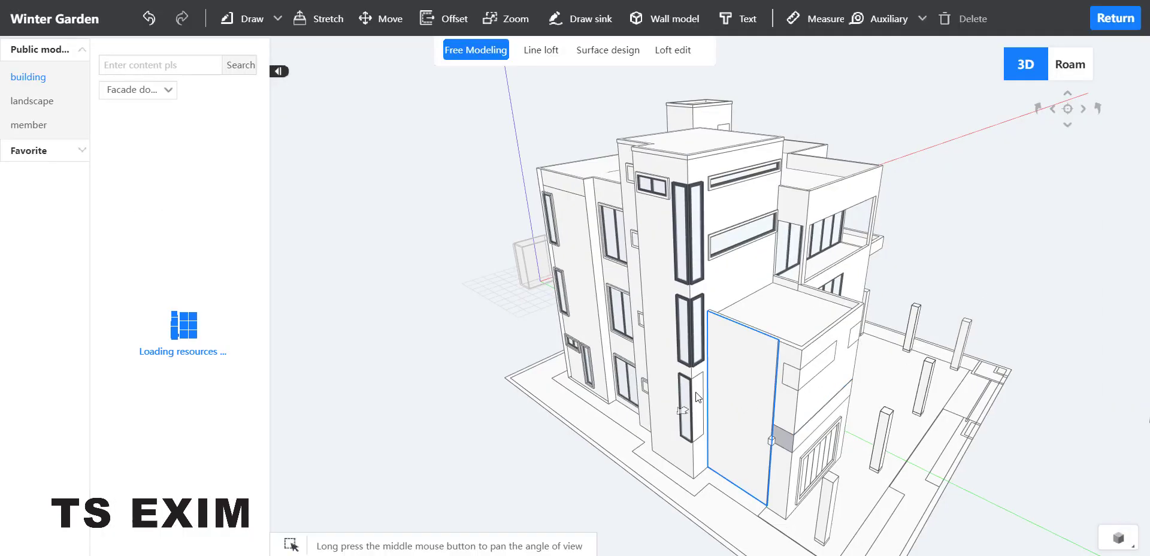
Select the lowest corner panel's side facade in Surface design mode and open its aluminum doors and windows custom design.
click(697, 397)
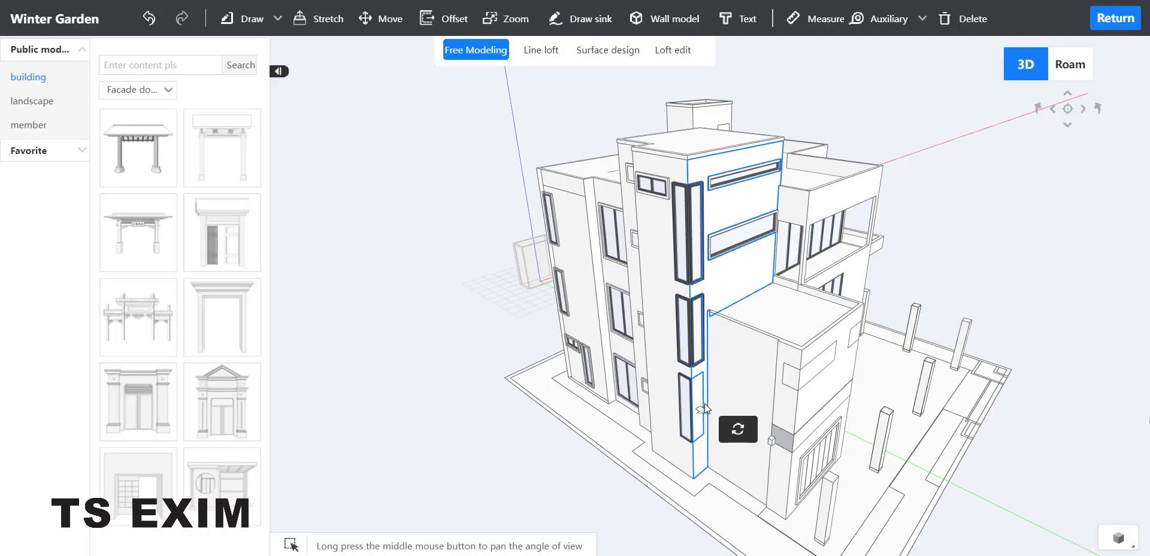
click(617, 53)
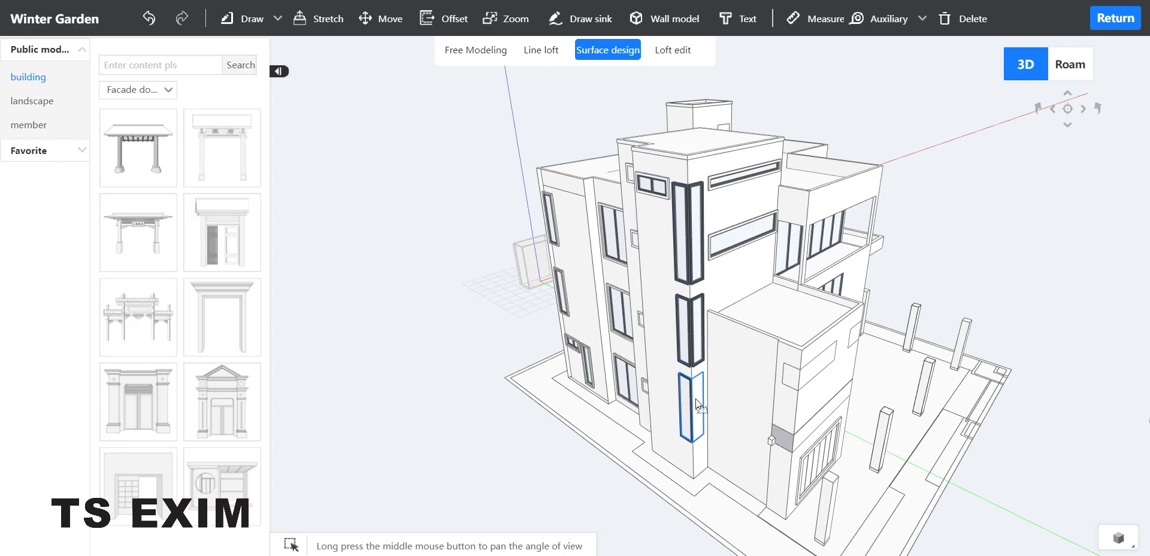
click(699, 427)
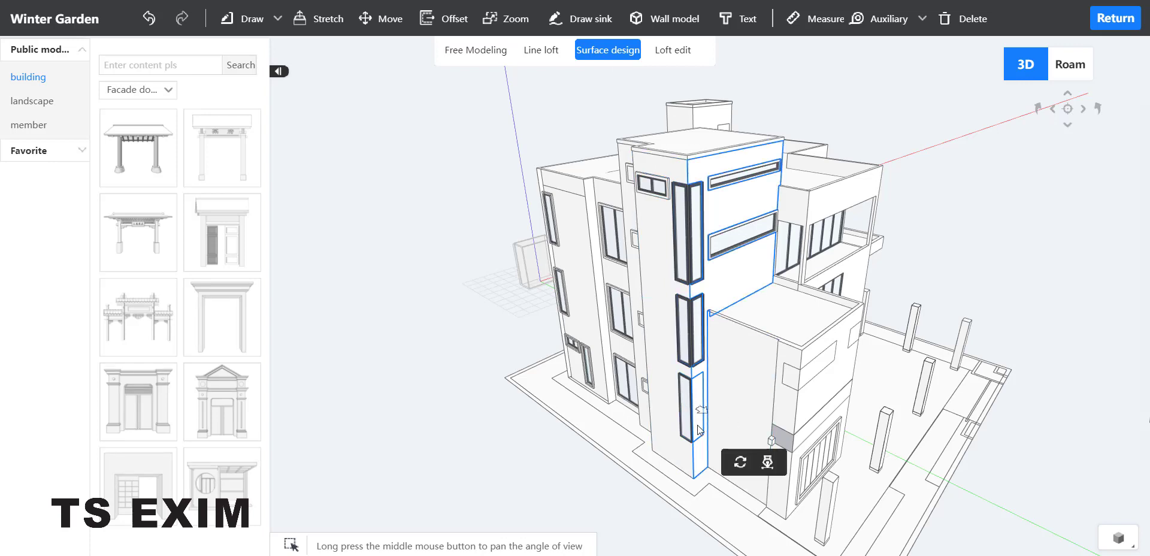
click(767, 462)
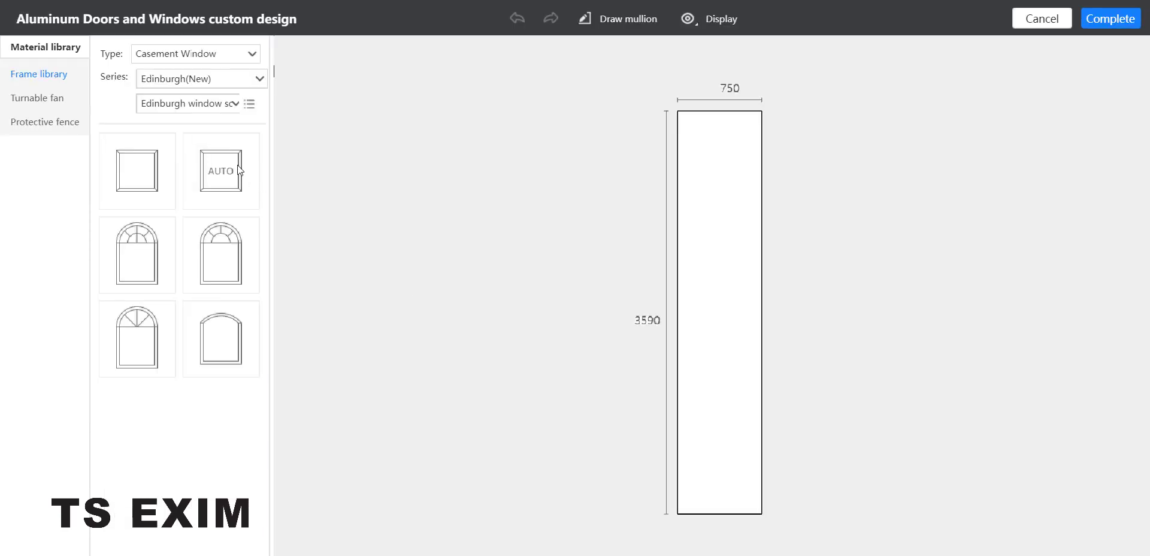
Fill the lowest side facade with the AUTO frame and the right-pointing dashed single sash, complete it, and return from Winter Garden editing.
drag(239, 169, 702, 226)
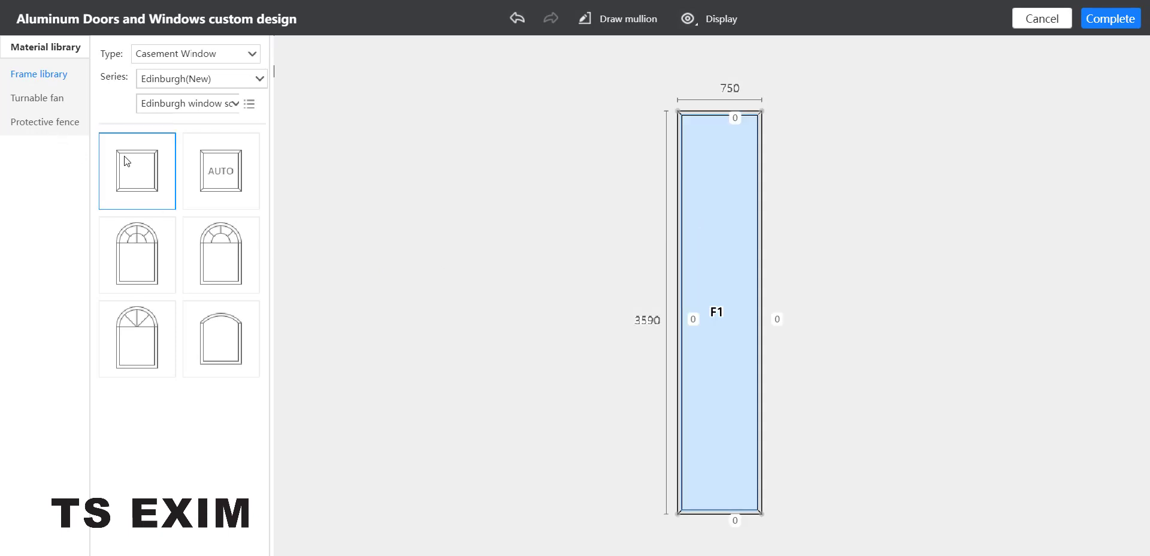
click(78, 100)
drag(217, 203, 675, 247)
click(1113, 22)
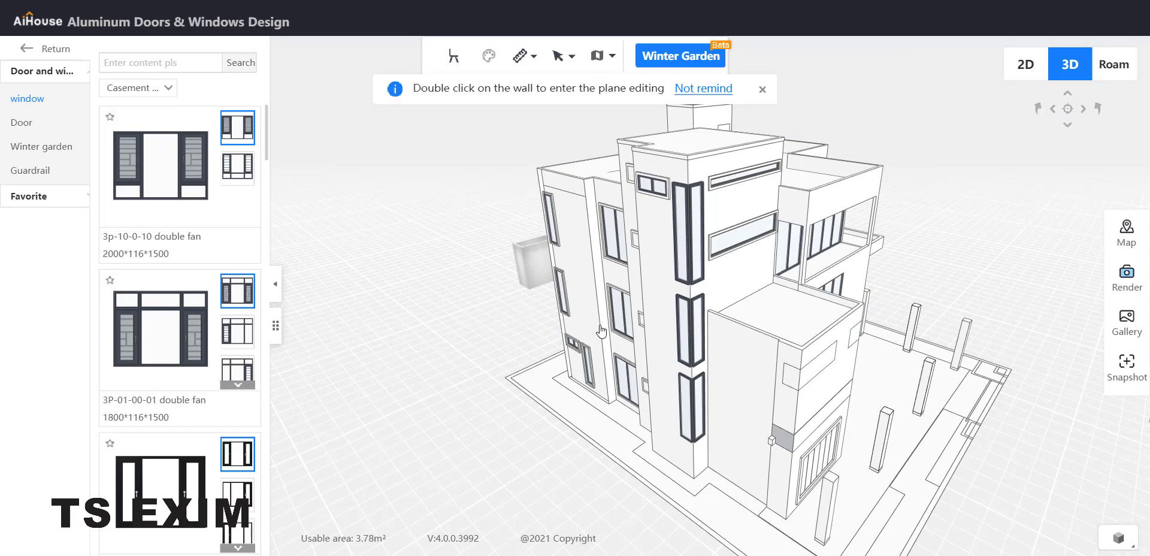
scroll(601, 331, up, 2)
right_drag(601, 330, 530, 294)
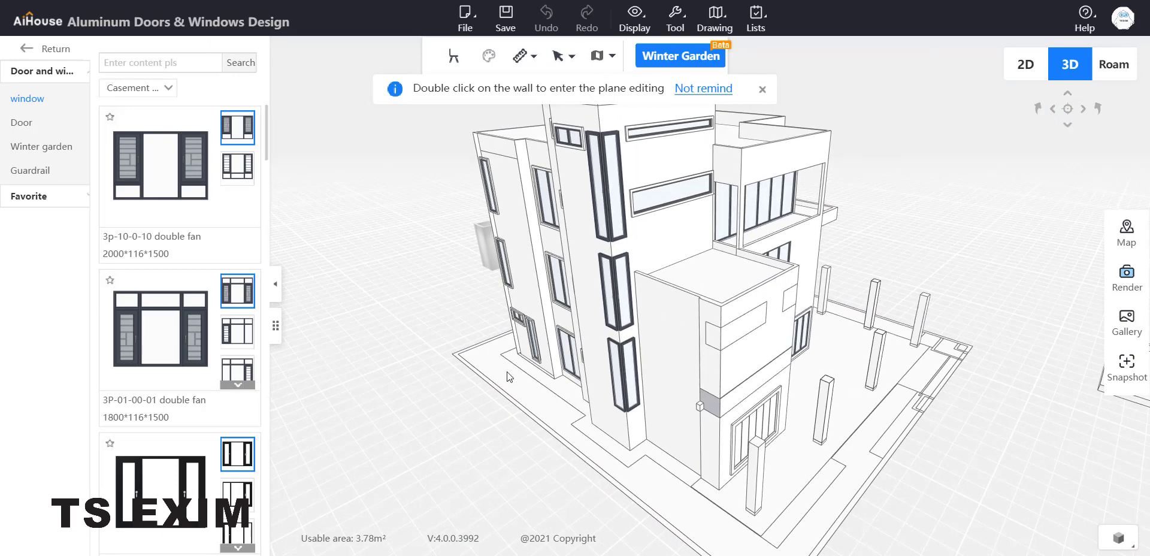